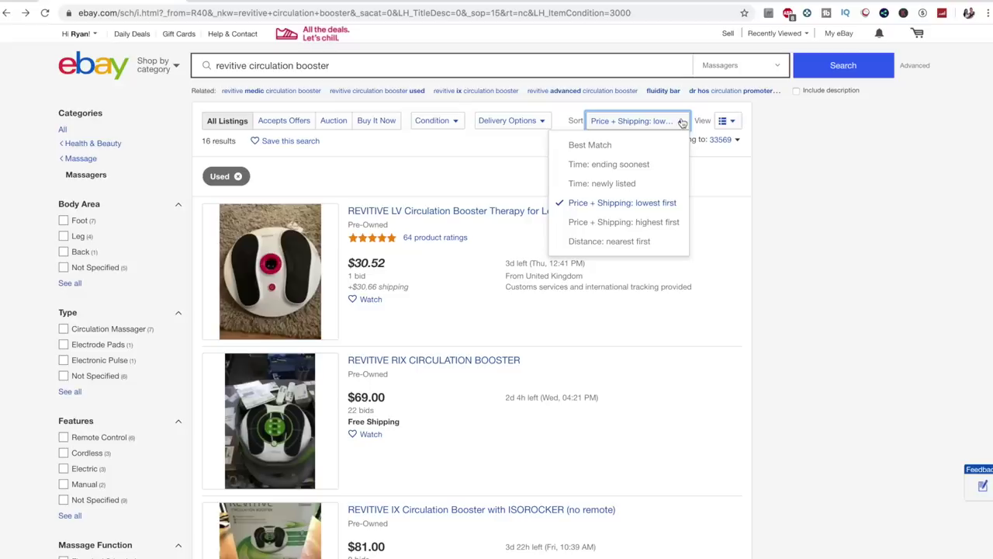
Step: Filter the used revitive circulation booster results to sold items and order them by most recent sale
scroll(217, 300, "down", 10)
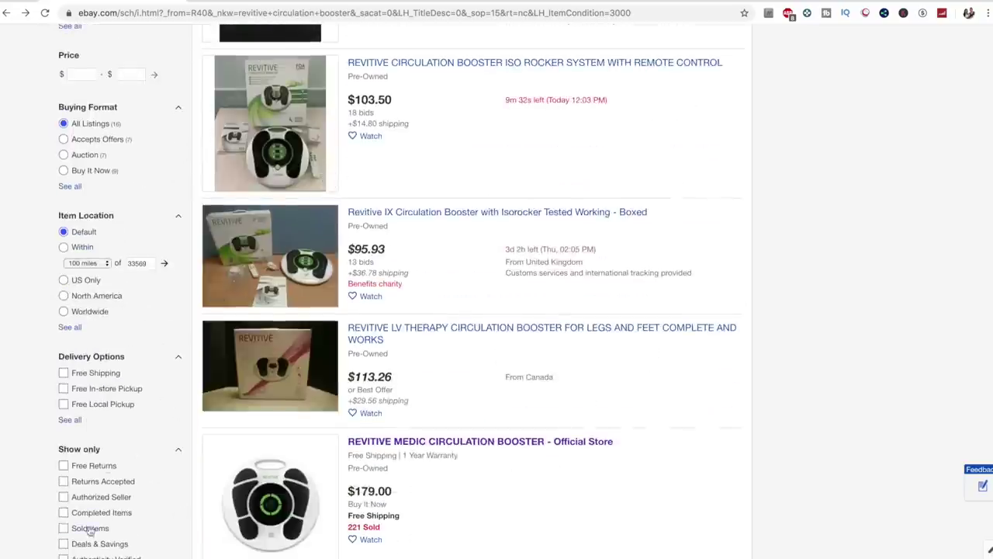
left_click(90, 530)
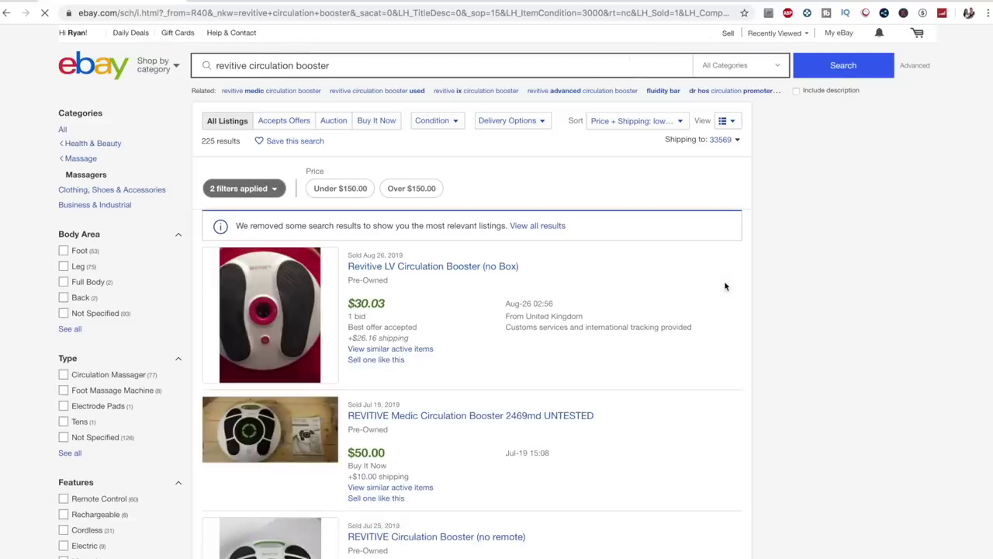
left_click(599, 142)
scroll(440, 374, "down", 2)
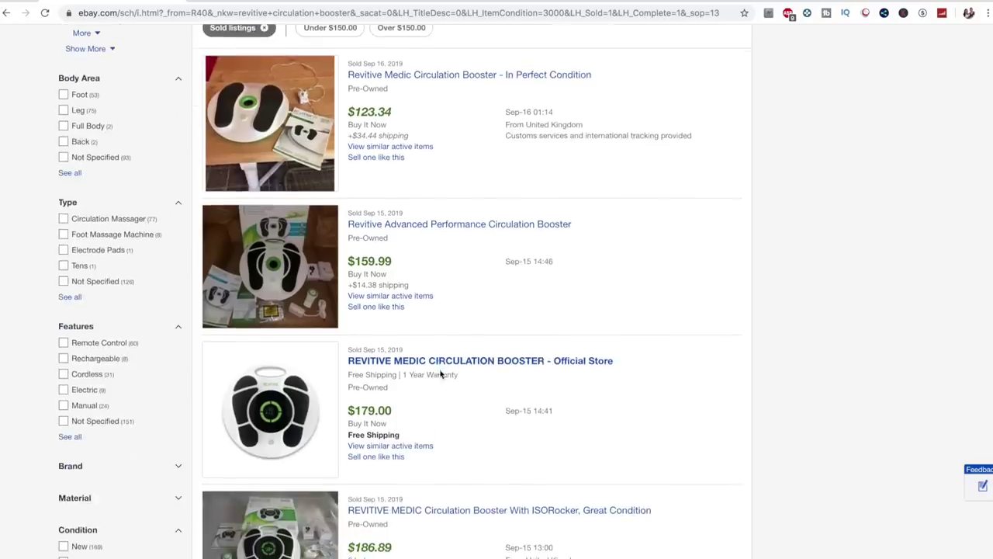
scroll(385, 417, "down", 1)
scroll(412, 446, "down", 2)
scroll(412, 446, "up", 3)
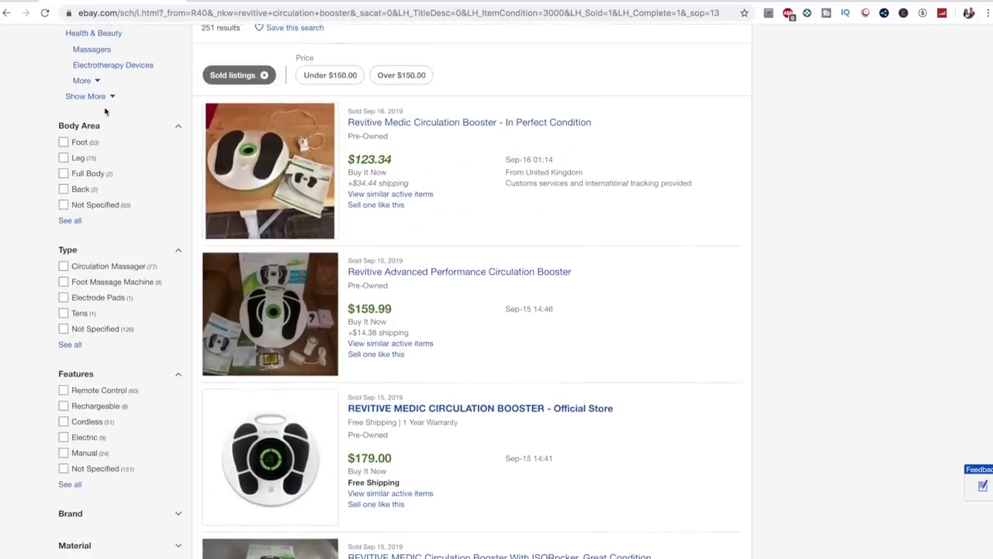
Step: Return to the active results and open the REVITIVE MEDIC CIRCULATION BOOSTER - Official Store listing
left_click(9, 15)
scroll(413, 362, "down", 1)
scroll(412, 362, "down", 3)
left_click(9, 14)
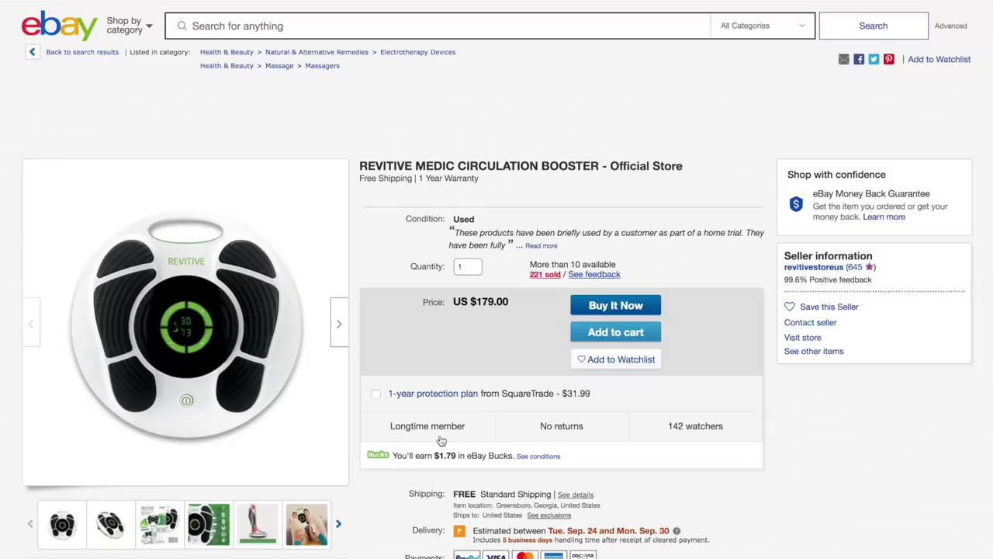
Step: Open the Sell now form based on this Revitive listing in a new tab
scroll(407, 309, "down", 2)
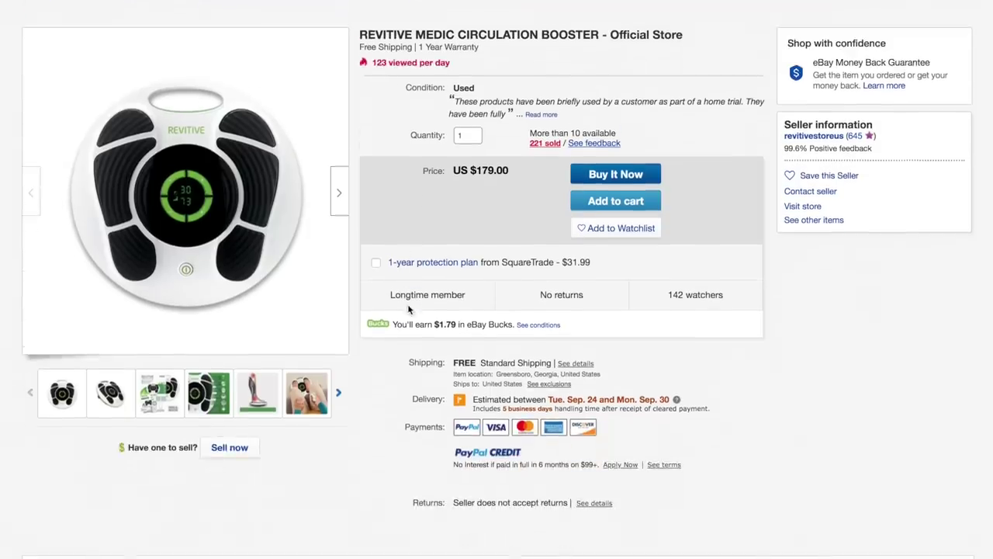
right_click(229, 447)
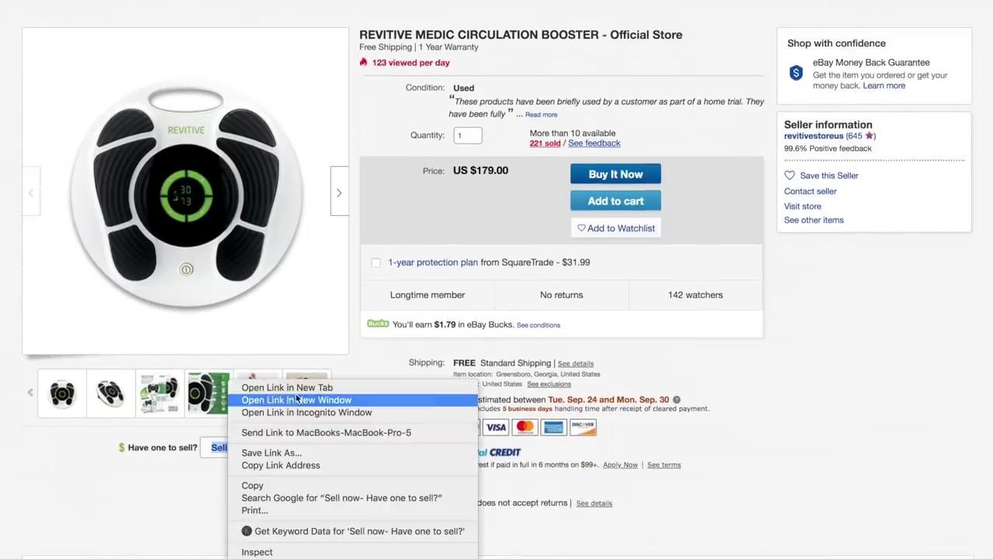
left_click(256, 384)
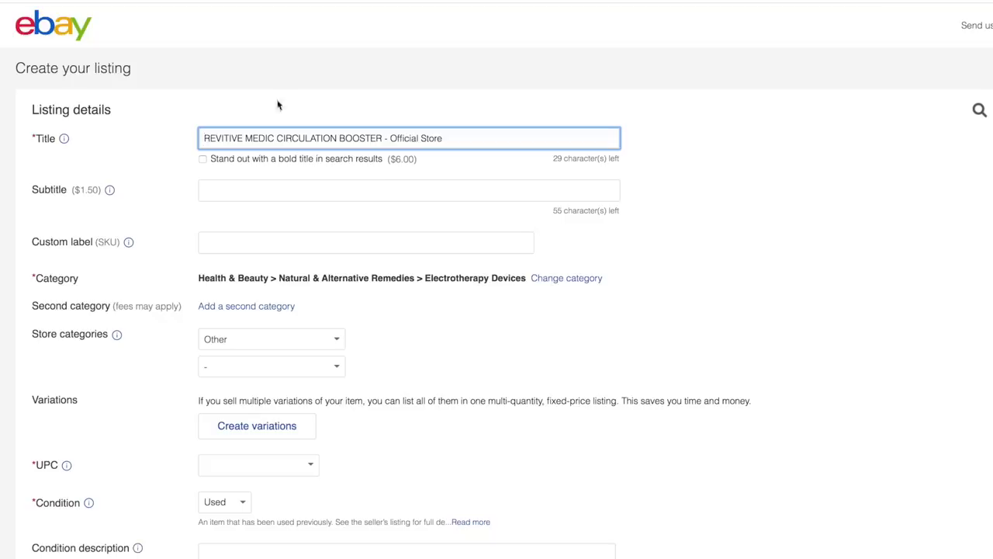
Step: Replace the listing title with "Revitive Circulation Booster Advanced Performance Muscle Pain in Legs & Feet"
triple_click(291, 138)
type("Revitive Circulation Boost")
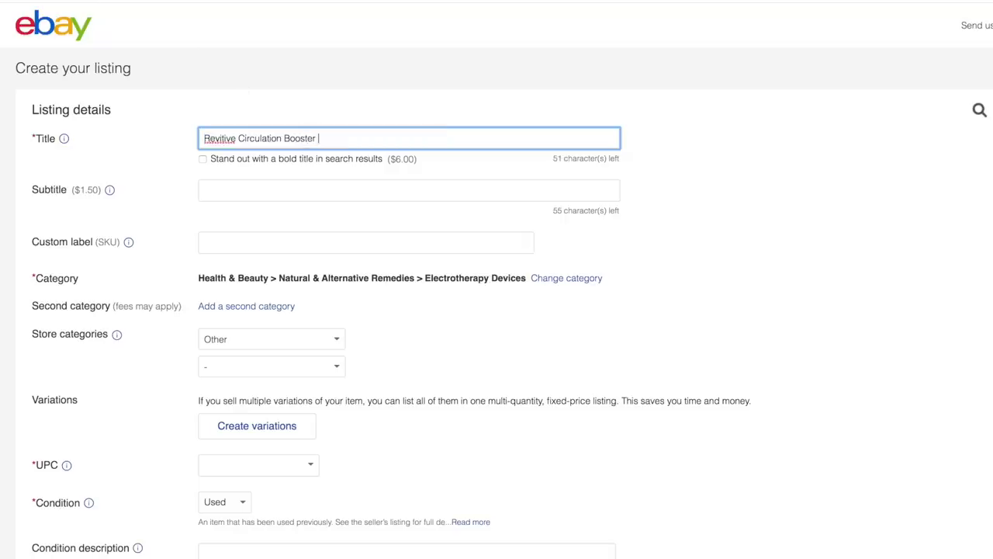
type("er")
type("Adcanced")
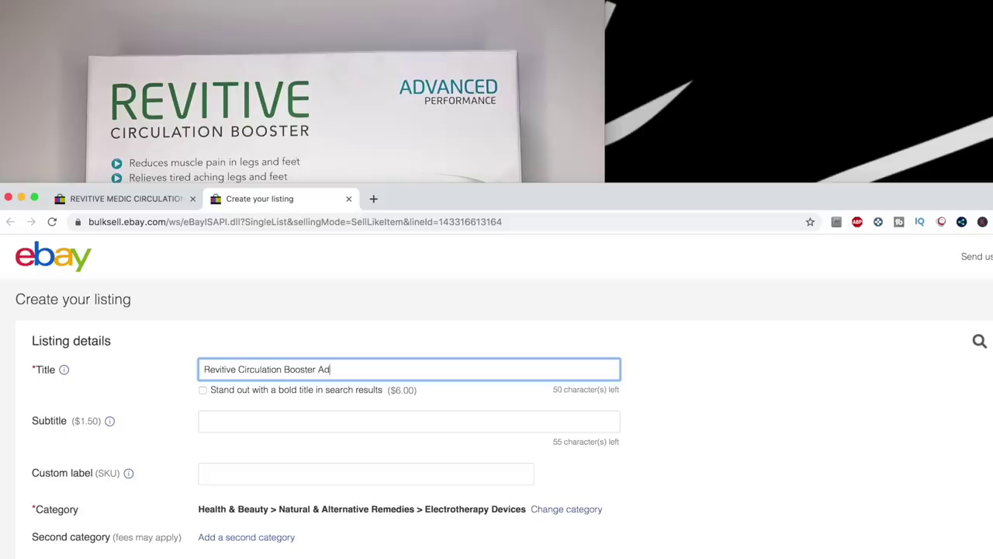
key("BackSpace")
key("BackSpace")
key("BackSpace")
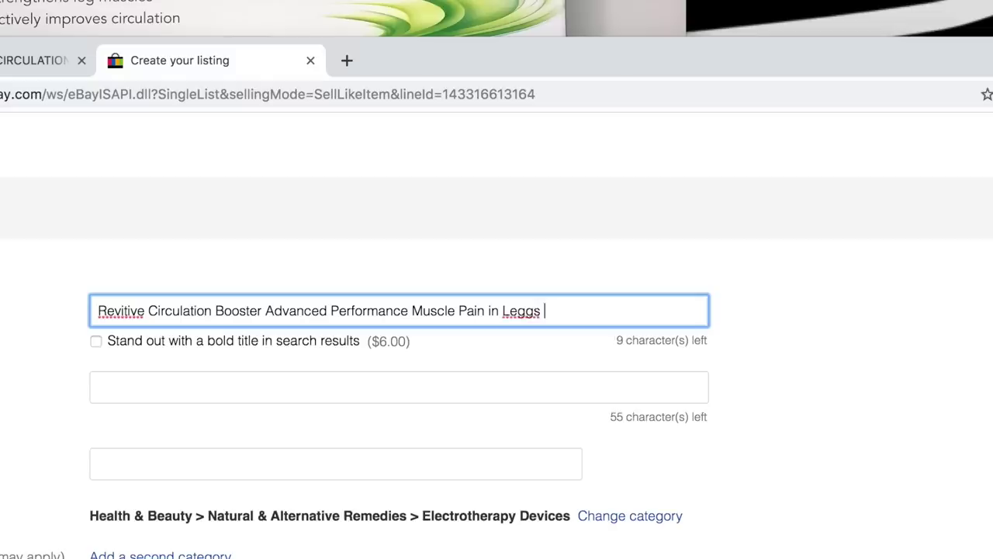
key("BackSpace")
key("BackSpace")
key("BackSpace")
type("s & Feet")
Step: Change the listing's first store category to Electronics
left_click(328, 352)
left_click(329, 352)
left_click(328, 352)
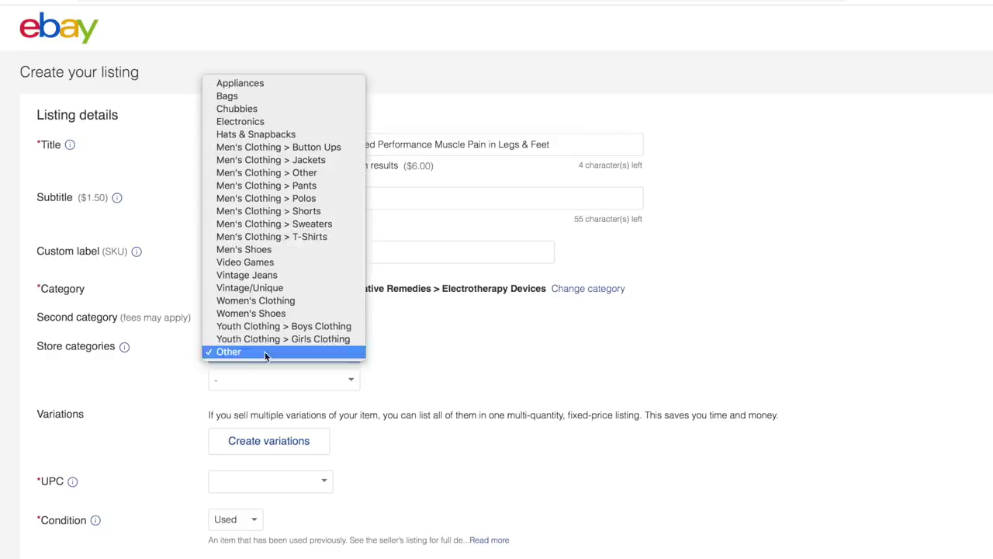
left_click(240, 121)
scroll(289, 314, "down", 3)
left_click(293, 315)
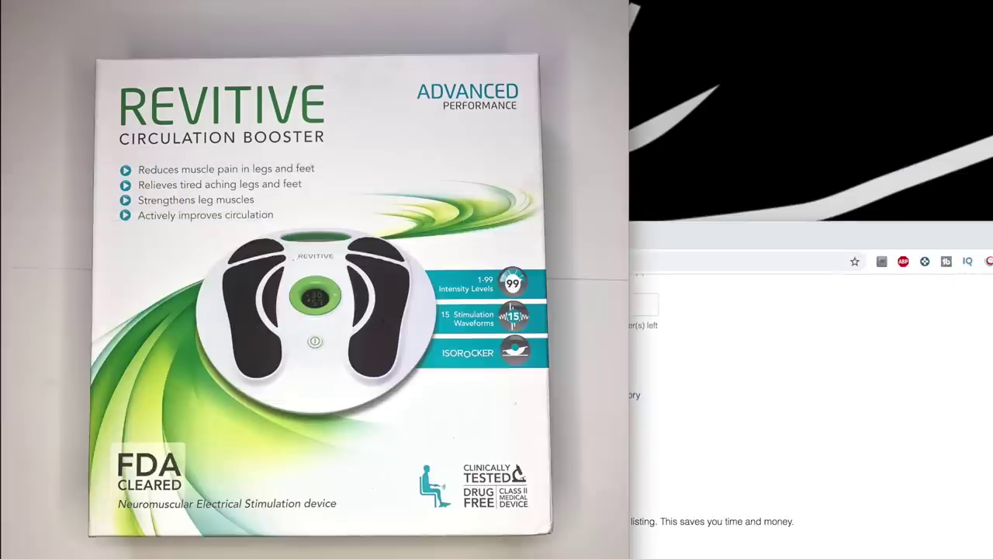
type("858058005092")
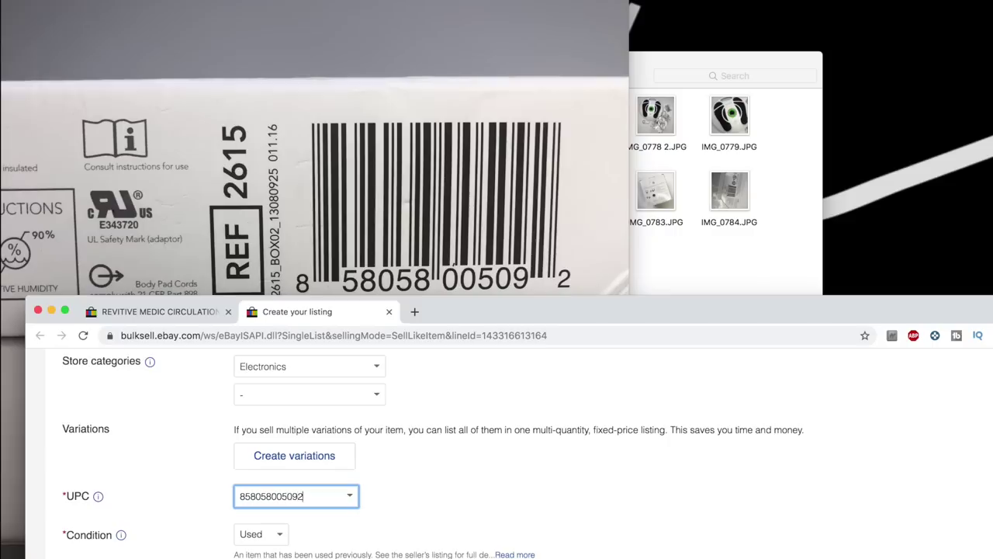
Step: Enter a condition description: used but great condition, tested and working, includes the remote and everything shown, please see the item pictures for full condition
type("Item ")
type("is in used ")
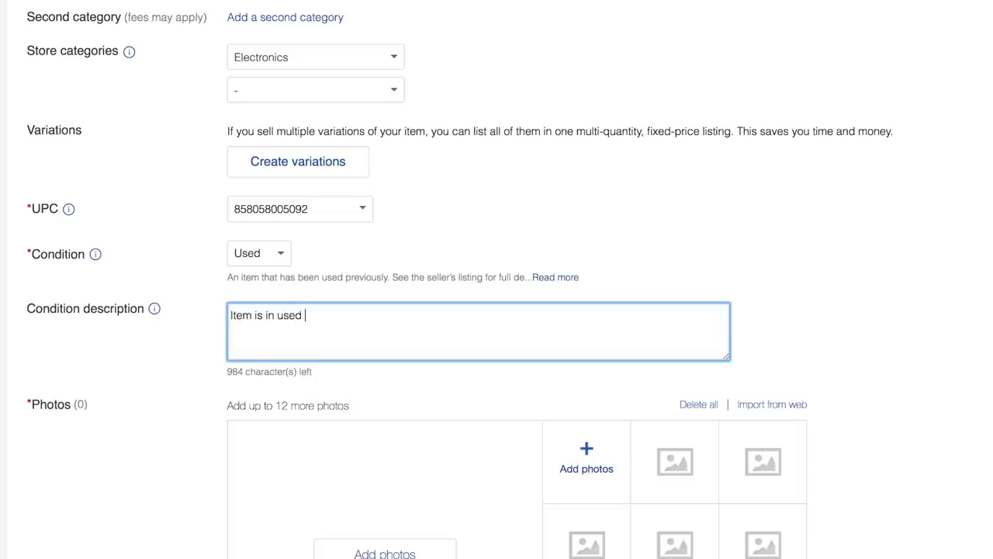
type("but great condition, tested and work")
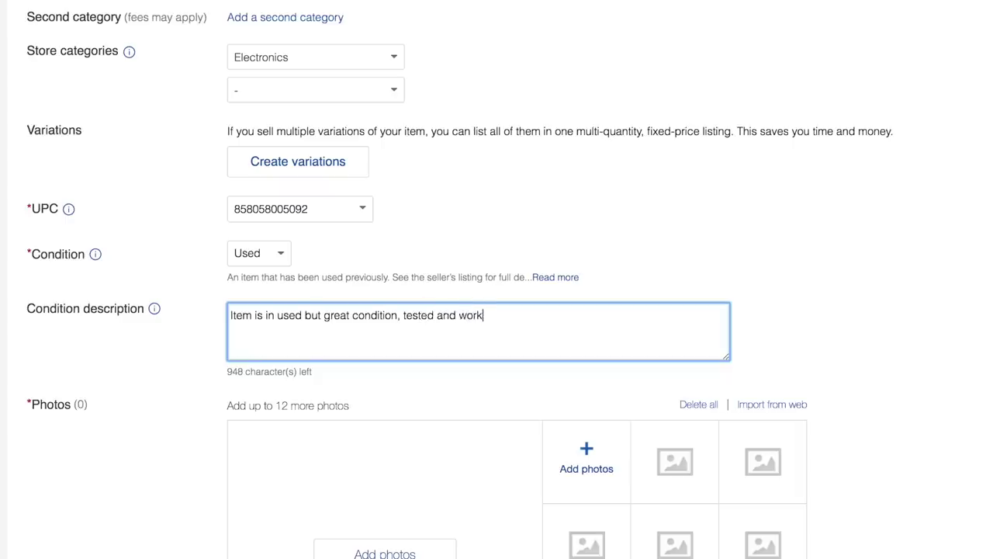
type("ing. Includes the romo")
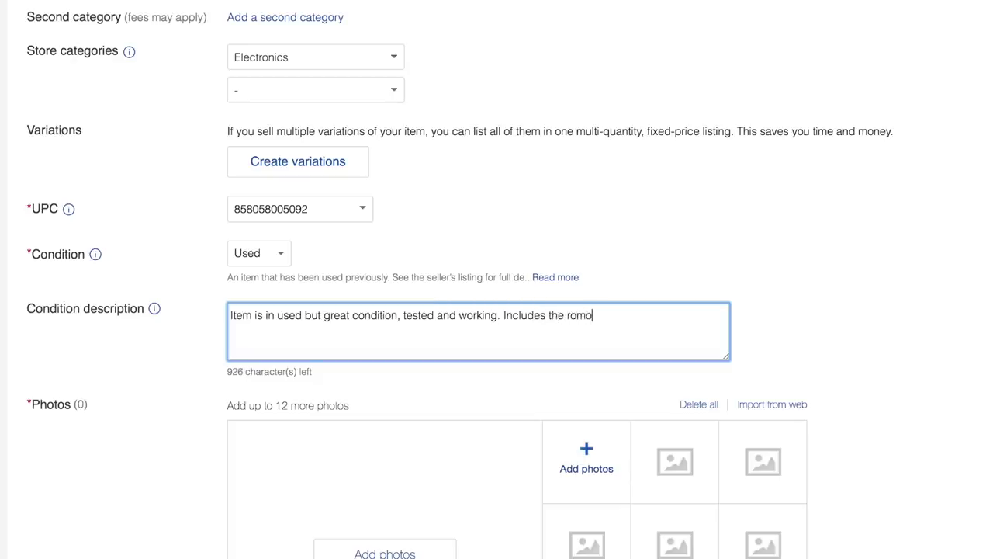
type("te and everything shown in the pictures. ")
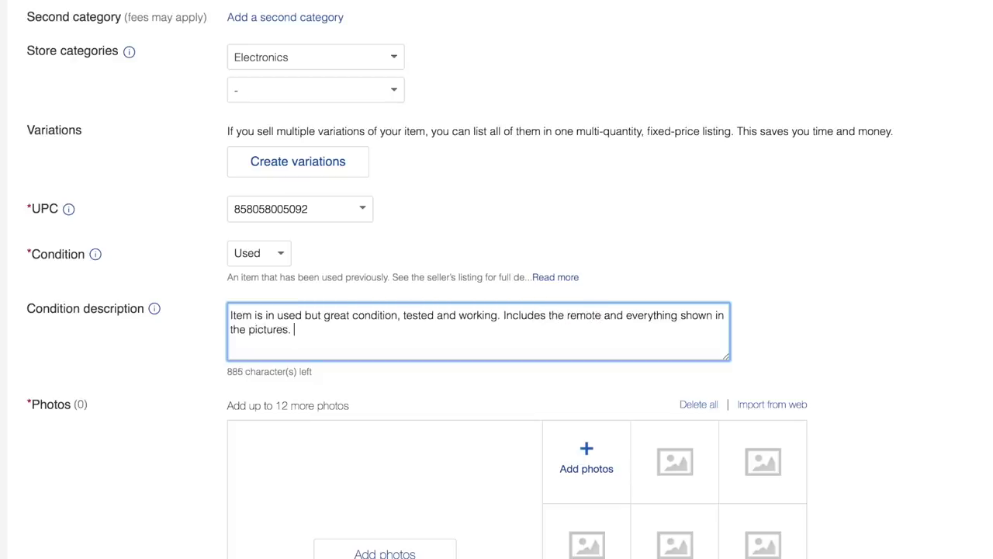
type("Please see the item pictures for full condition.")
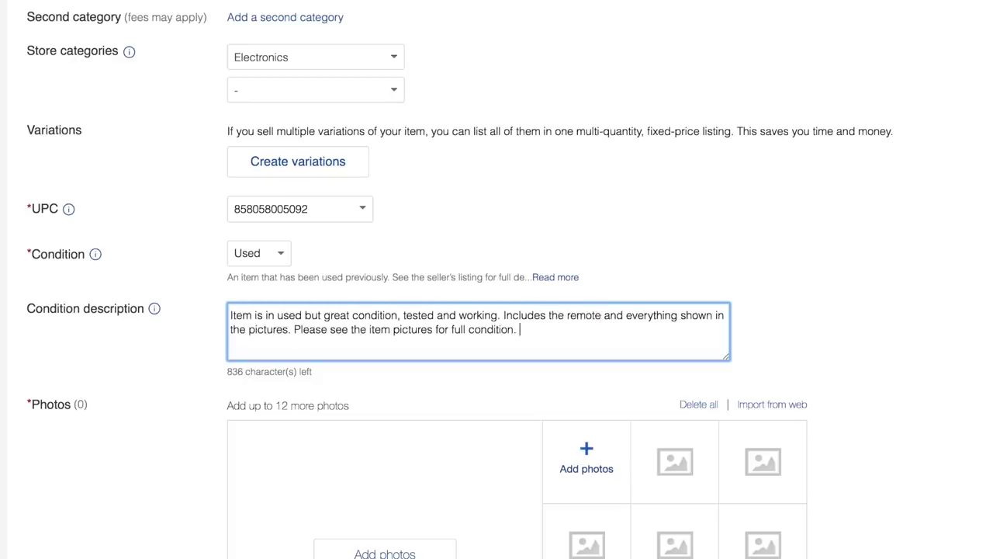
Step: Add the six product photos from IMG_0769.JPG through IMG_0780.JPG to the listing
scroll(563, 300, "down", 3)
left_click(564, 300)
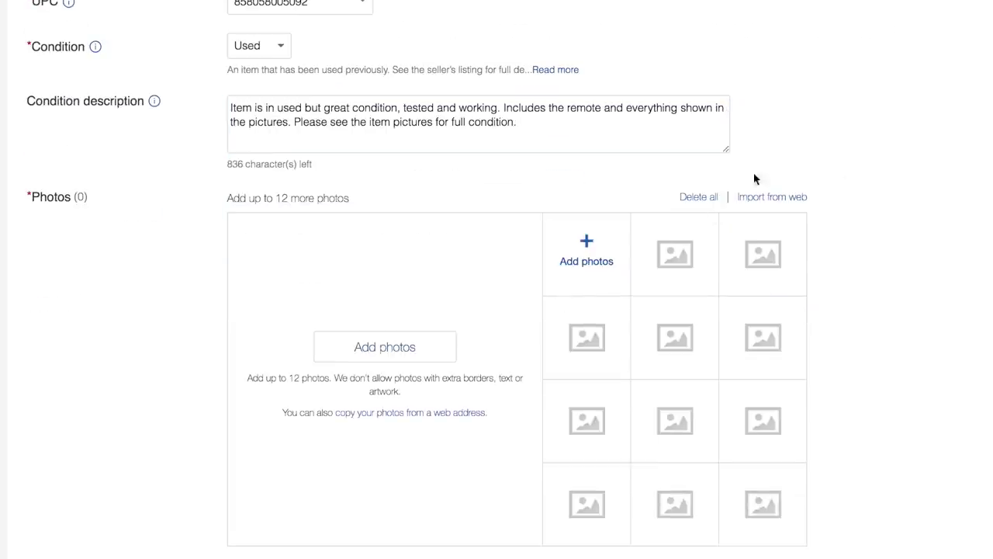
scroll(753, 174, "down", 1)
key("shift+Right")
key("shift+Right")
key("shift+Right")
key("shift+Right")
key("shift+Right")
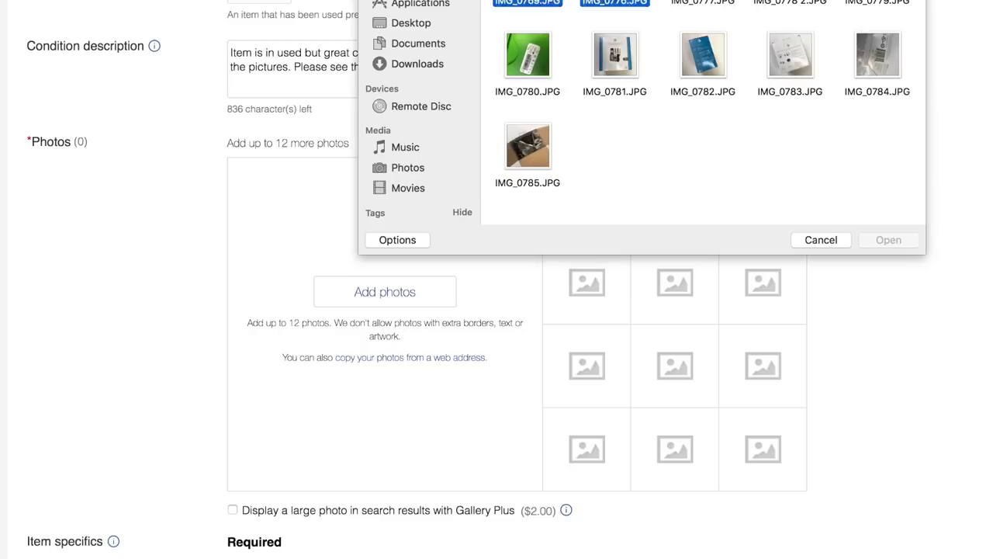
key("Return")
Step: Open the Model choices in the additional item specifics and look over the surrounding fields
scroll(445, 466, "down", 4)
left_click(445, 466)
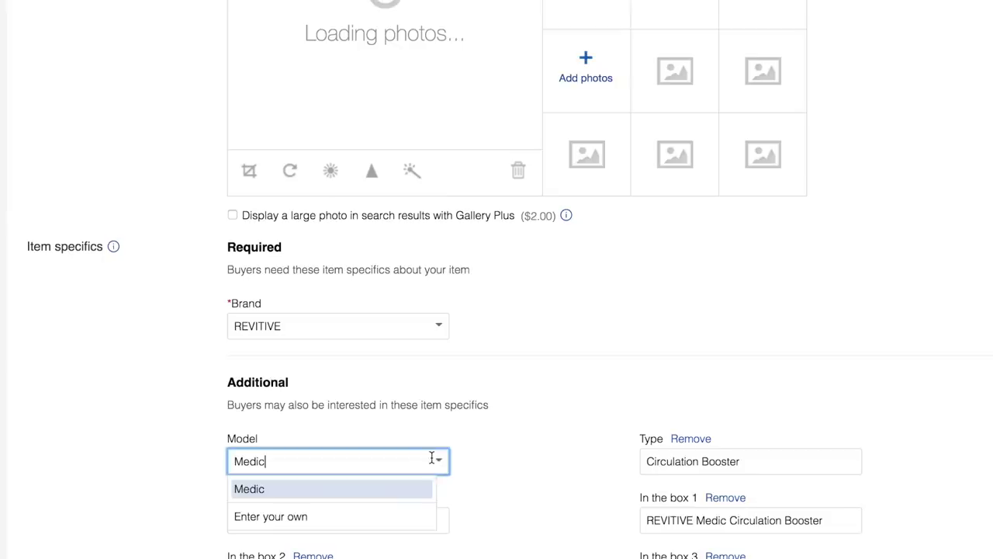
scroll(499, 447, "down", 1)
scroll(499, 447, "down", 2)
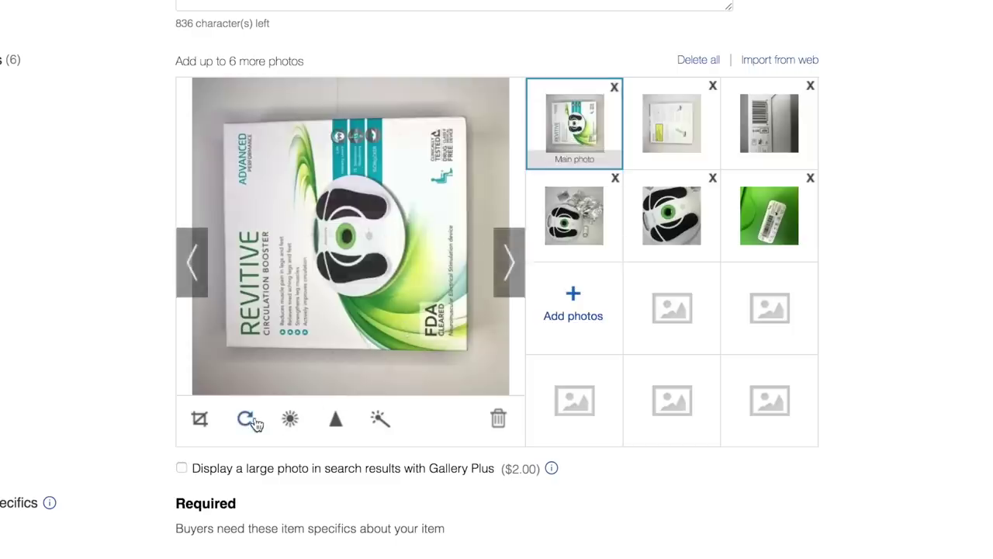
Step: Rotate the main photo of the box front upright, save it, and adjust its brightness
left_click(245, 419)
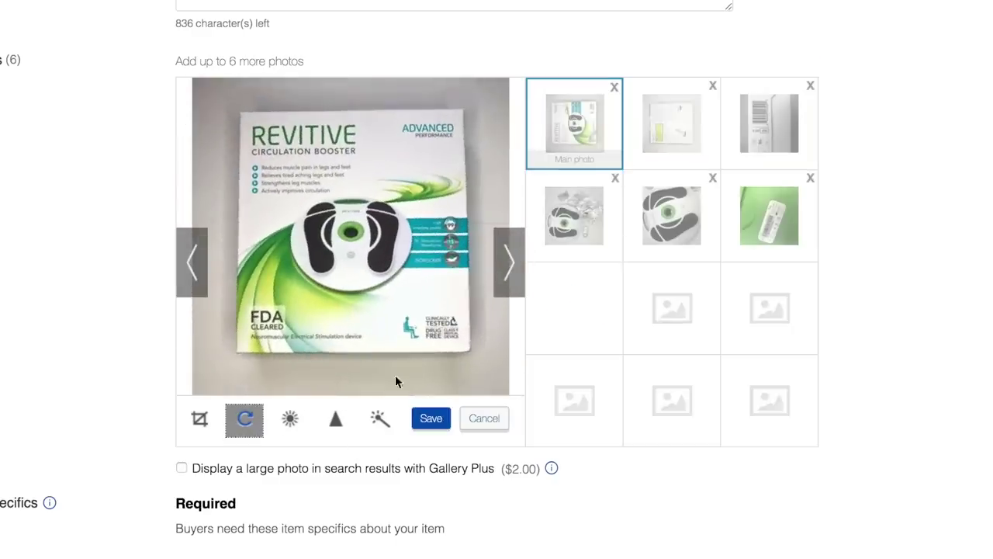
left_click(429, 422)
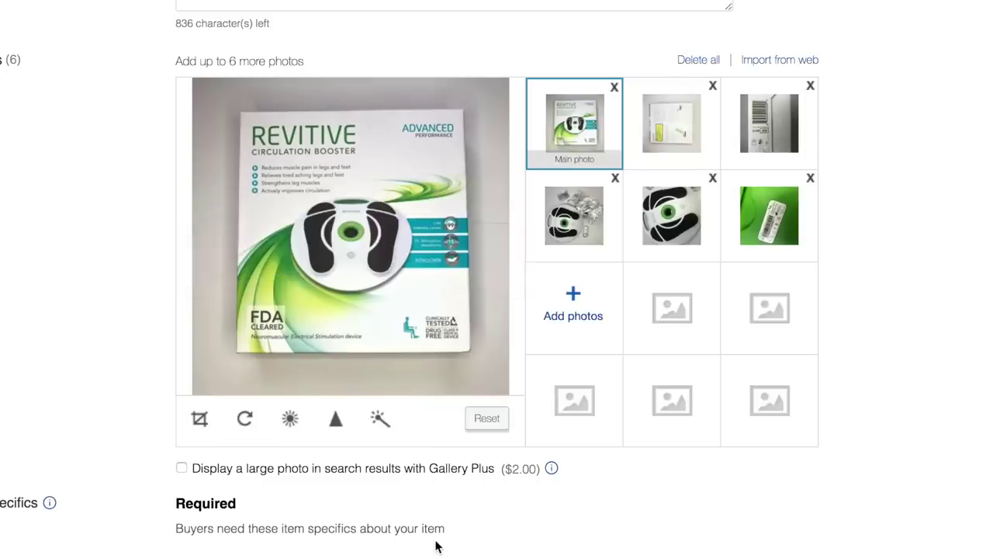
left_click(291, 430)
left_click_drag(346, 385, 365, 365)
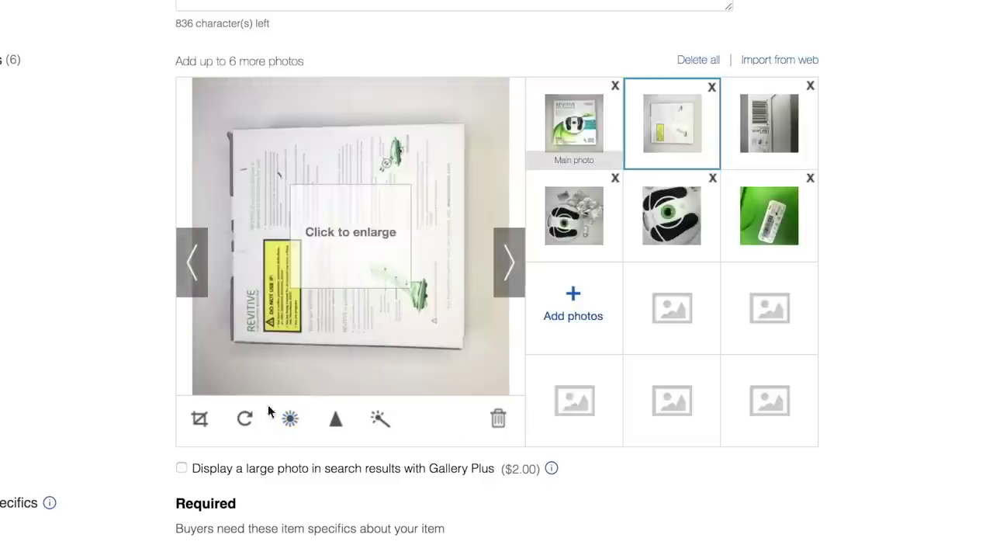
Step: Rotate the second photo, showing the back of the box, so its text reads upright
left_click(245, 420)
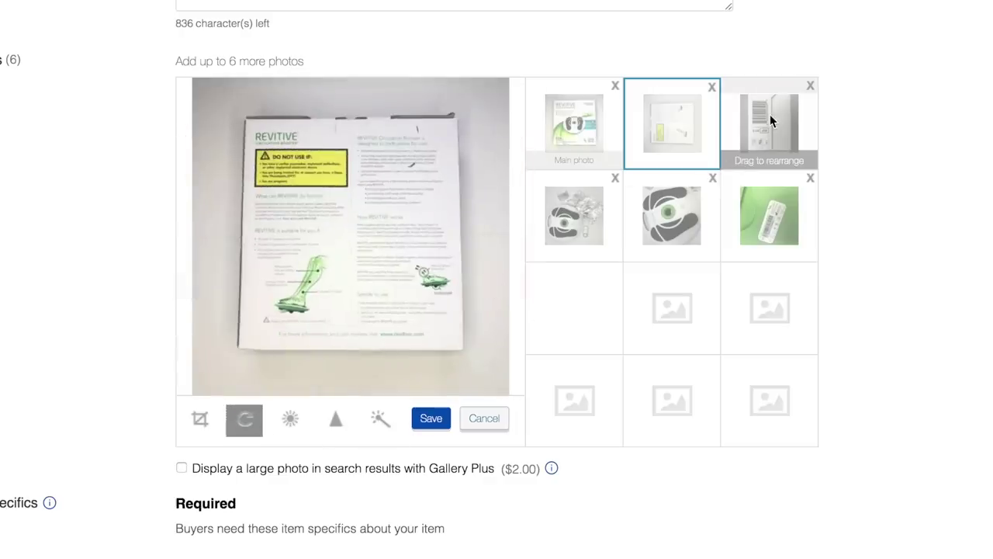
left_click(575, 122)
left_click(672, 124)
left_click(599, 189)
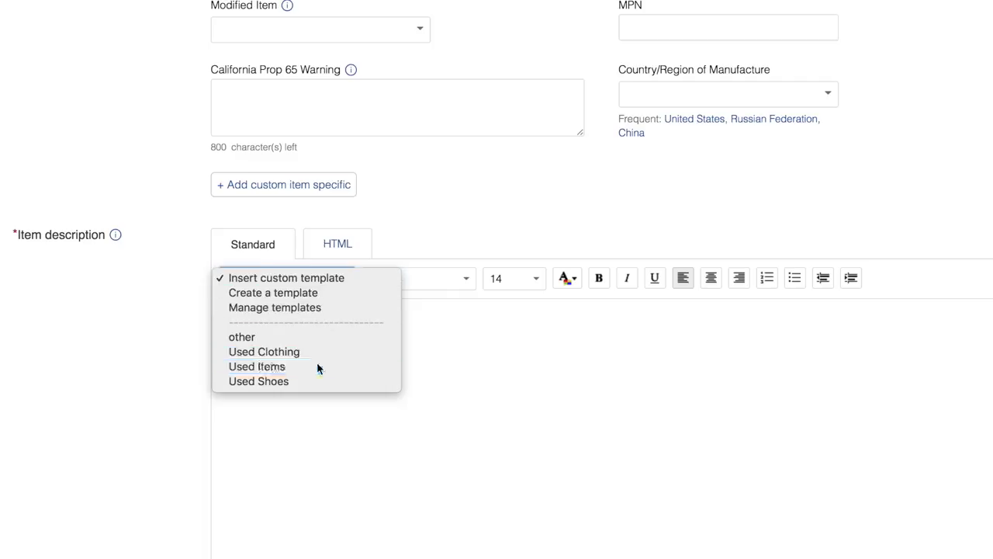
Step: Insert the Used Items template into the item description and fill its Item line with "Revitive Circulation Booster Advanced Performance Muscle Pain in Legs & Feet"
left_click(316, 367)
scroll(317, 365, "down", 3)
left_click(333, 198)
type("Revitive Circulation Booster Advanced Performance Muscle Pain in Legs & Feet")
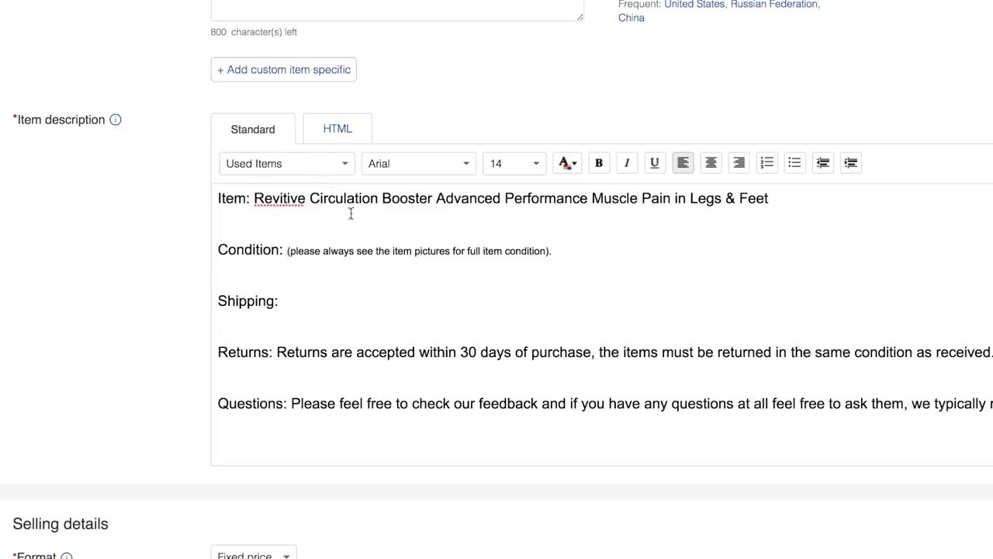
Step: Add "Used, good condition." to the description's Condition line and fill in its Shipping line
type("Used, good condition.")
left_click(344, 301)
type("Fe")
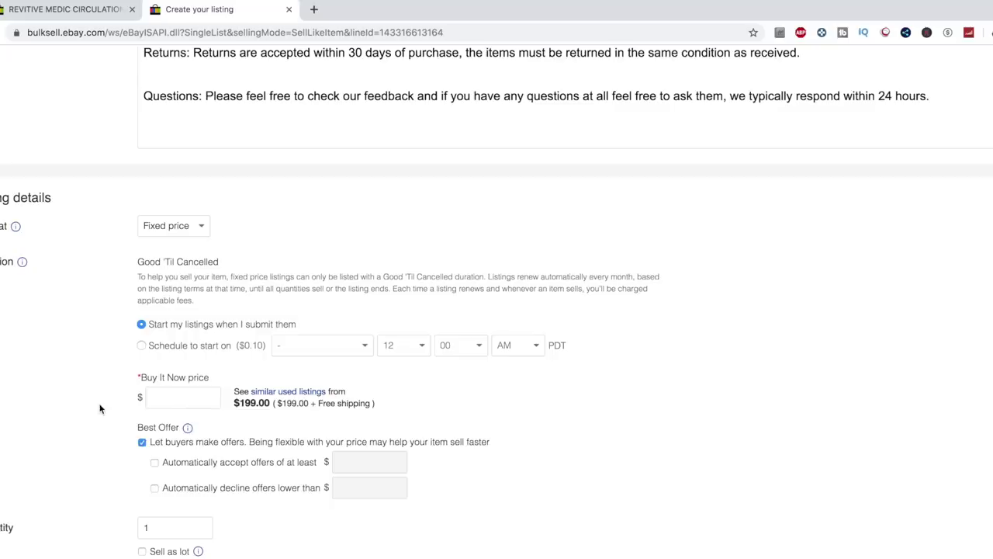
Step: Multiply 169 by 1.43 in the calculator to work out the Buy It Now price
scroll(100, 407, "down", 1)
left_click(183, 357)
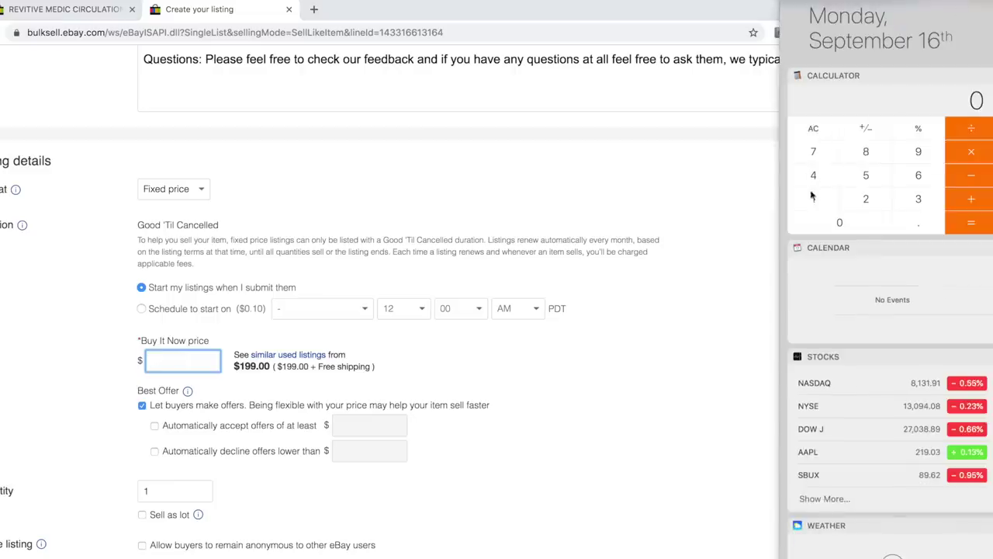
left_click(814, 200)
left_click(918, 175)
left_click(919, 153)
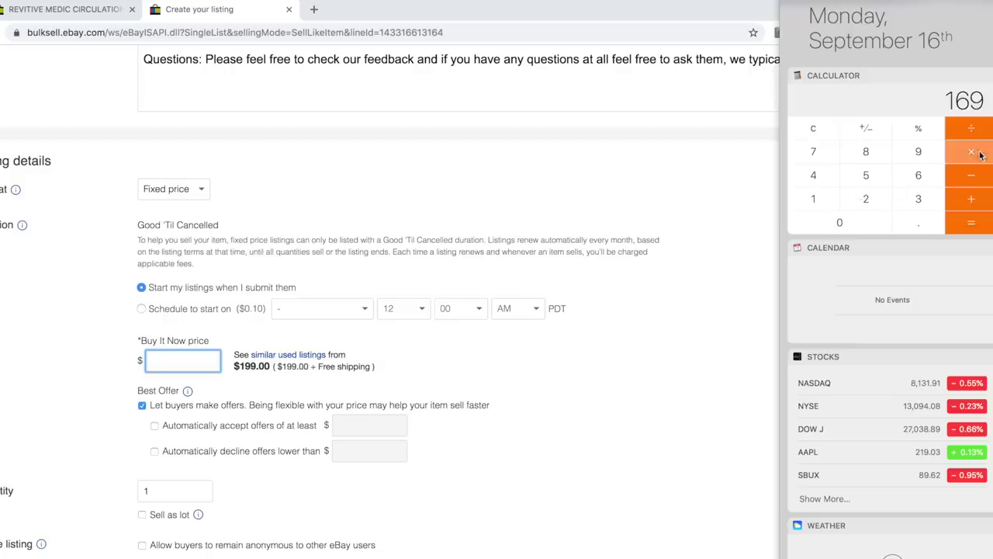
left_click(814, 202)
left_click(908, 225)
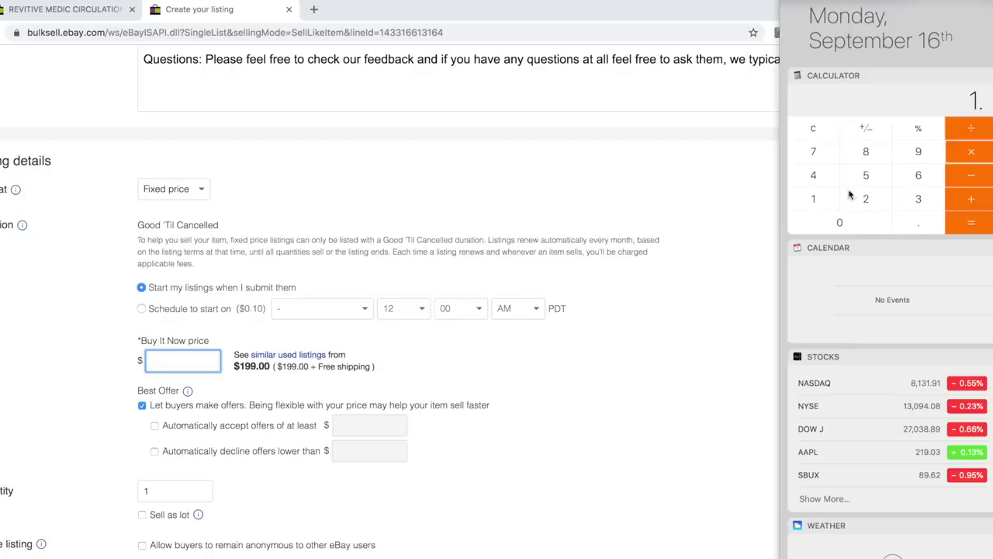
left_click(823, 182)
left_click(914, 200)
left_click(970, 223)
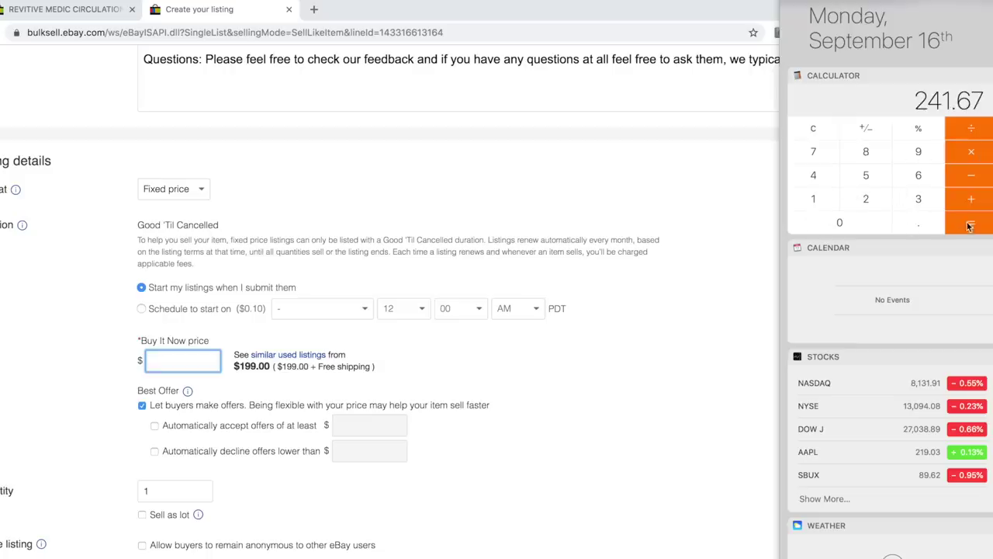
left_click(552, 402)
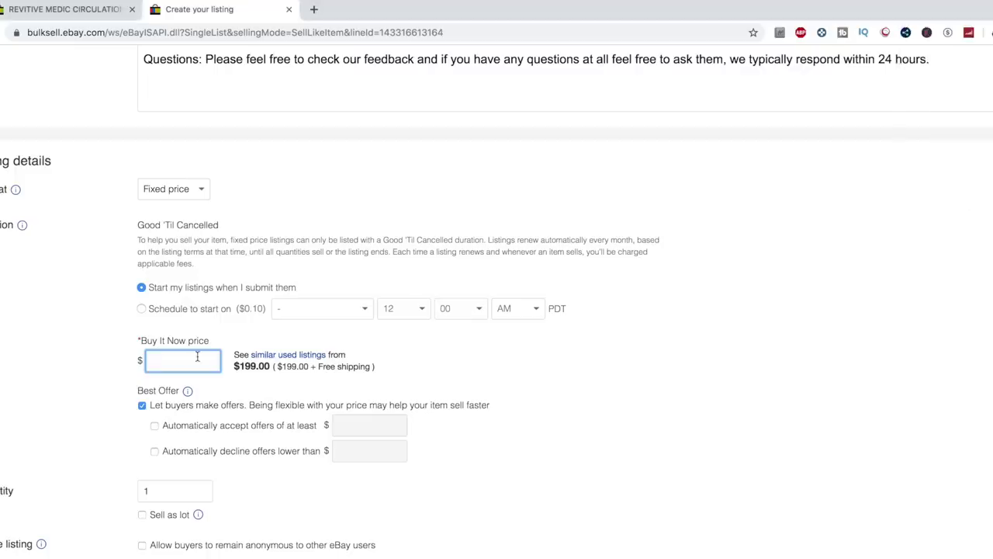
Step: Set the Buy It Now price to 241 and multiply 241.67 by 0.7 in the calculator
left_click(559, 414)
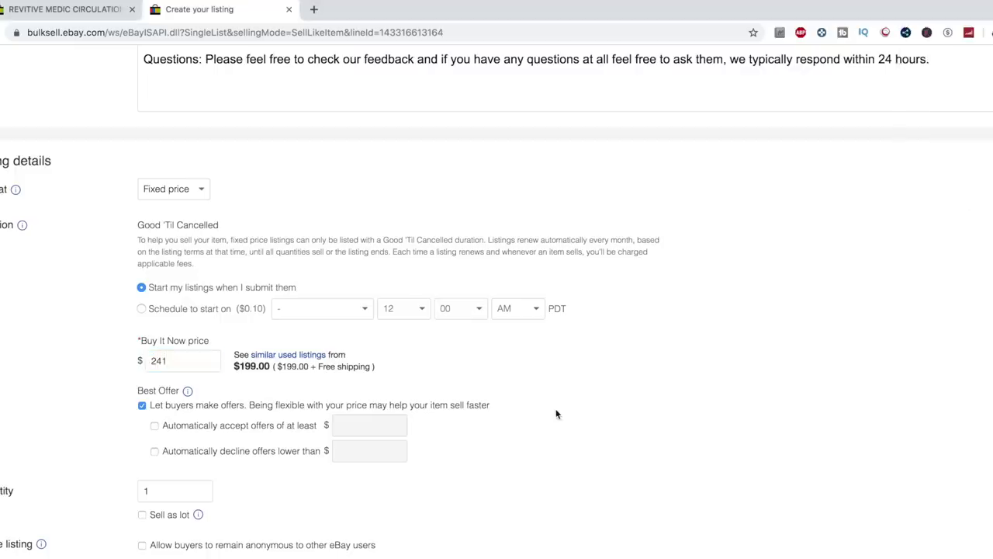
scroll(888, 91, "left", 5)
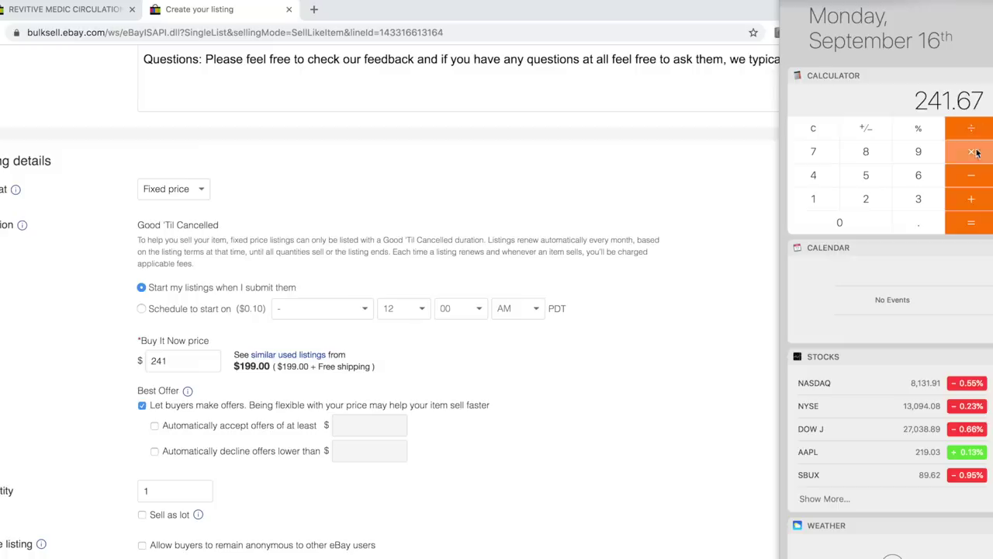
left_click(918, 223)
left_click(833, 157)
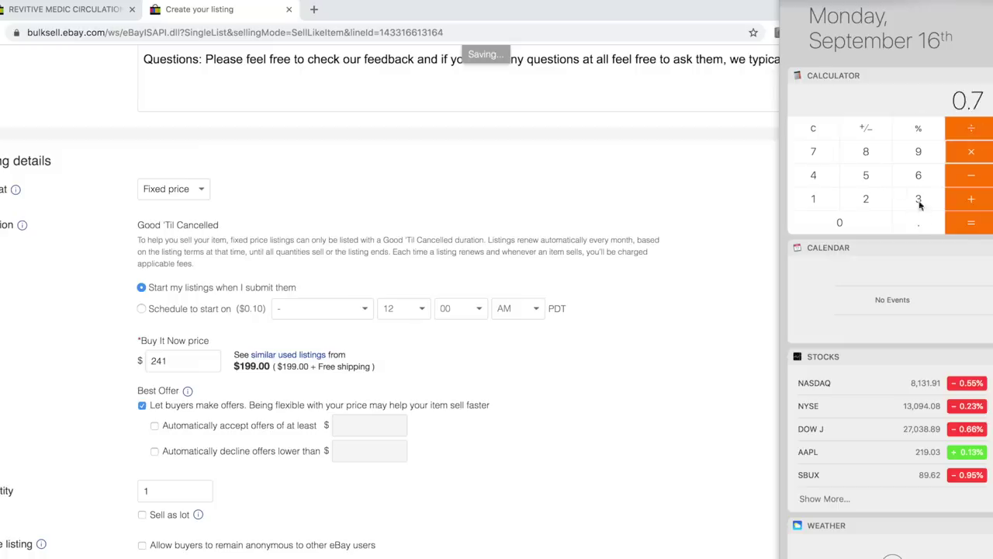
left_click(965, 233)
left_click(625, 396)
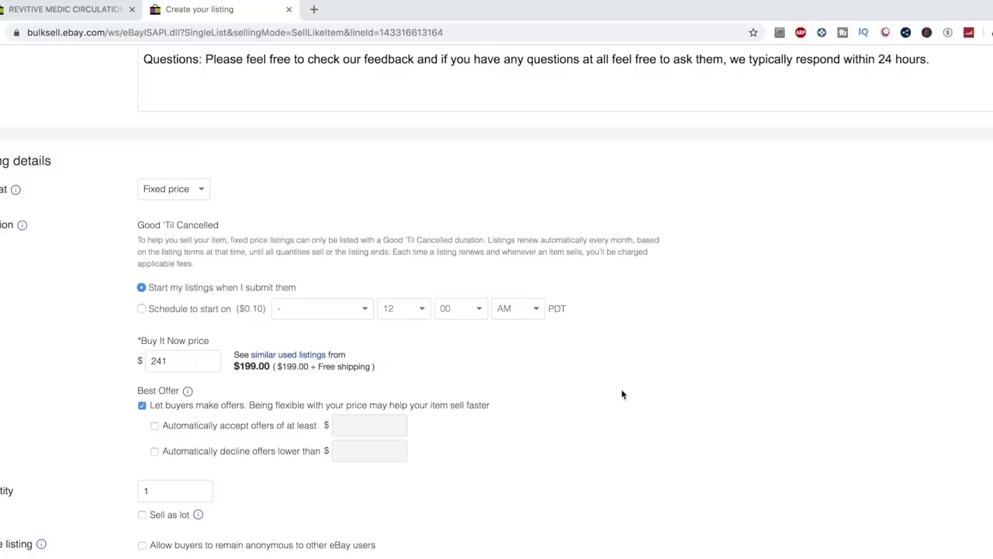
Step: Check the payment, return and shipping settings and enter 2 in the value field further down the form
scroll(220, 370, "down", 3)
scroll(111, 295, "down", 3)
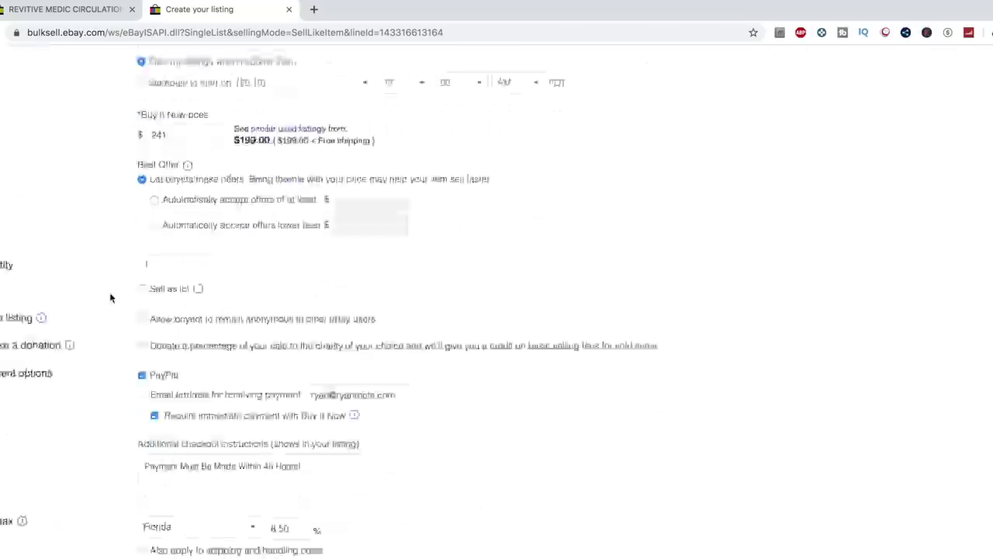
scroll(111, 295, "down", 3)
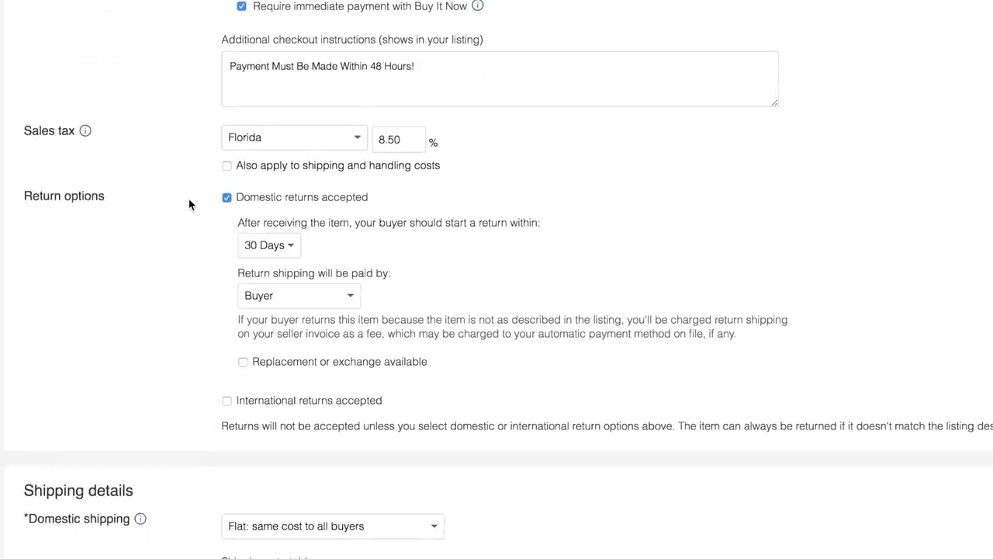
scroll(188, 204, "up", 2)
scroll(188, 204, "down", 6)
scroll(189, 204, "down", 5)
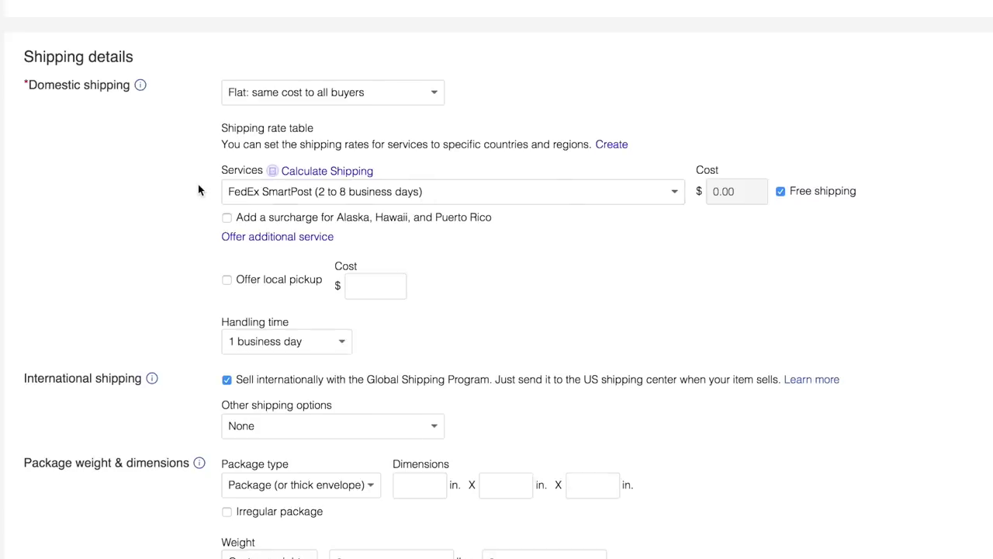
scroll(196, 190, "down", 12)
double_click(292, 331)
type("2")
Step: Preview the Revitive listing and examine its photos, title, condition, price and shipping terms
scroll(178, 316, "down", 4)
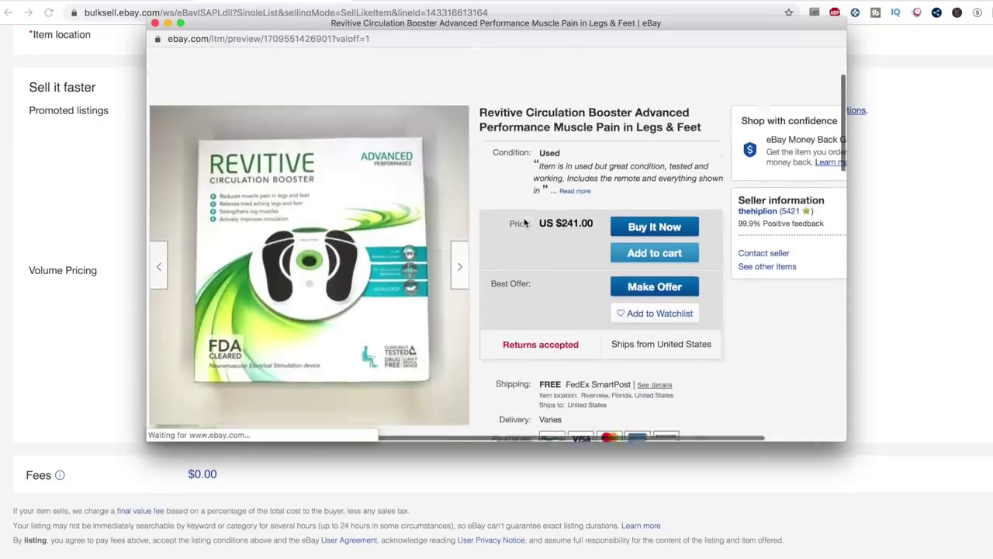
scroll(524, 221, "down", 1)
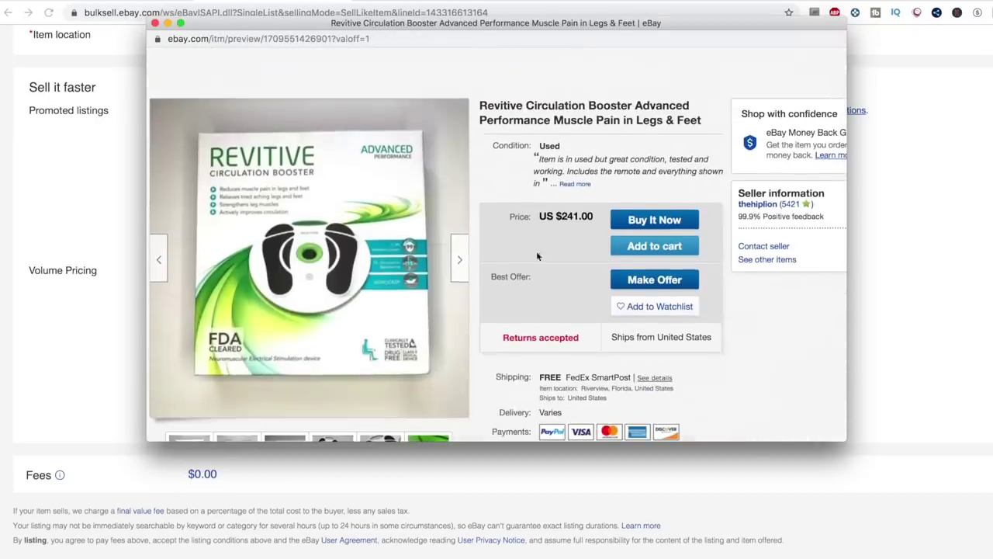
scroll(536, 251, "down", 3)
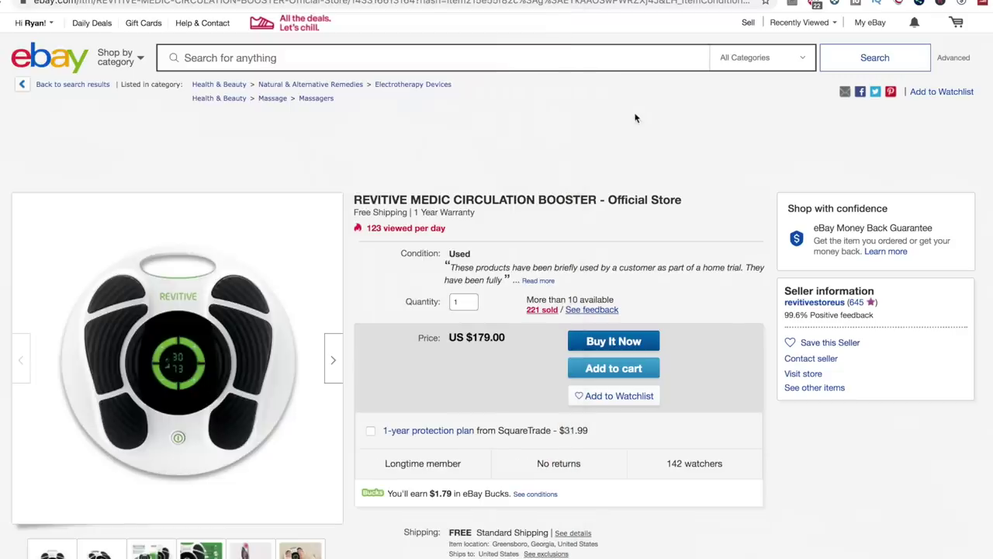
left_click(520, 60)
type("65")
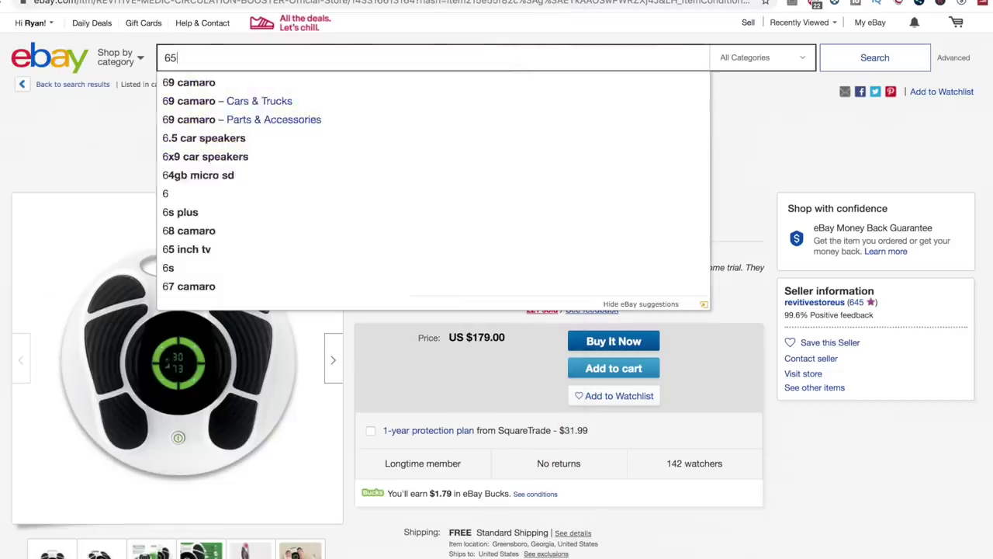
type("0530027925")
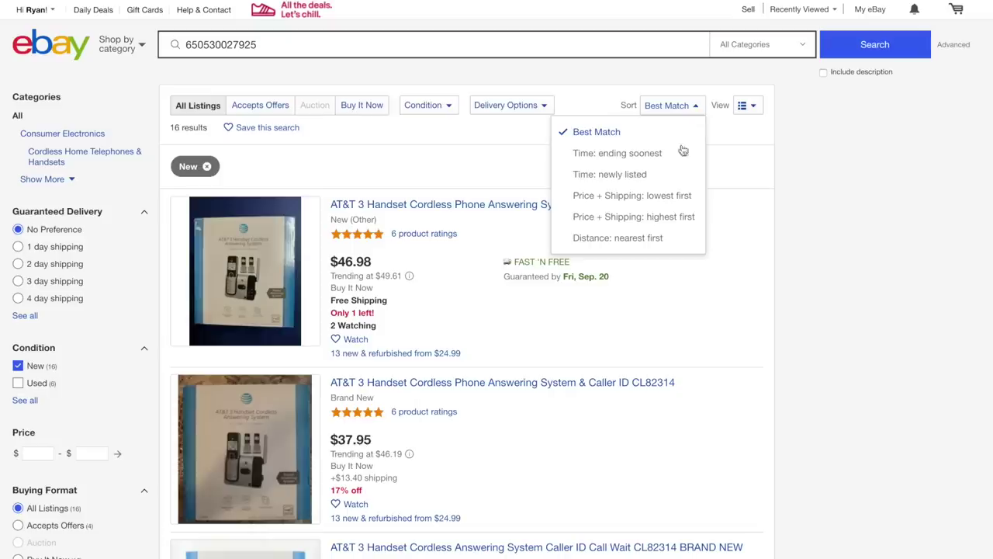
left_click(672, 196)
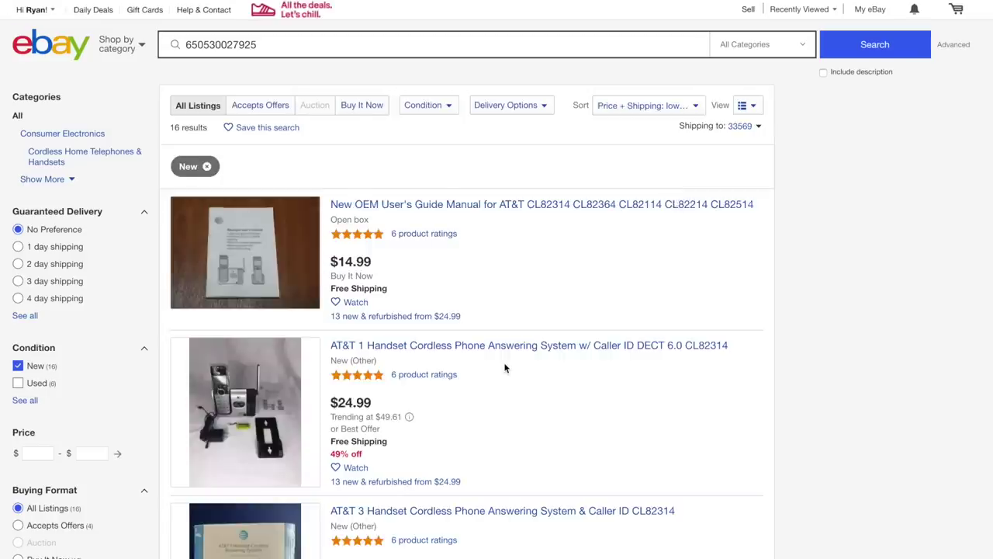
Step: Open the $46.98 AT&T 3 Handset Cordless Phone result and start a new listing from its "Have one to sell?" link
scroll(505, 368, "down", 1)
scroll(504, 368, "down", 3)
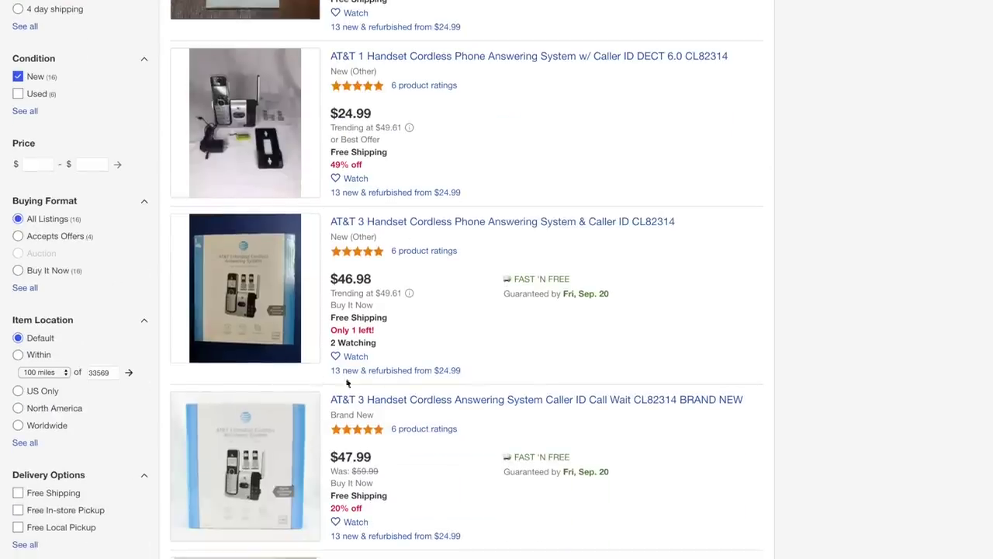
left_click(468, 222)
right_click(213, 525)
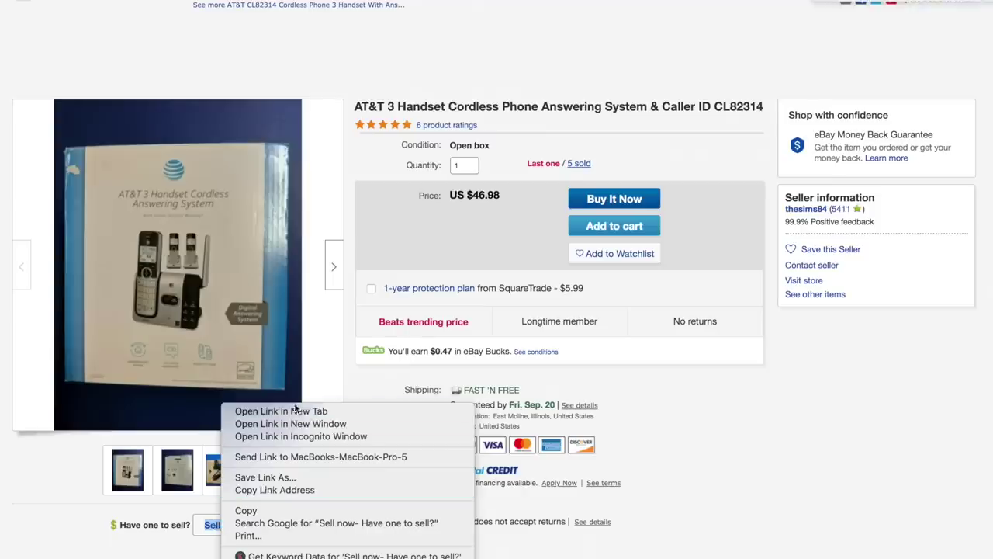
left_click(349, 329)
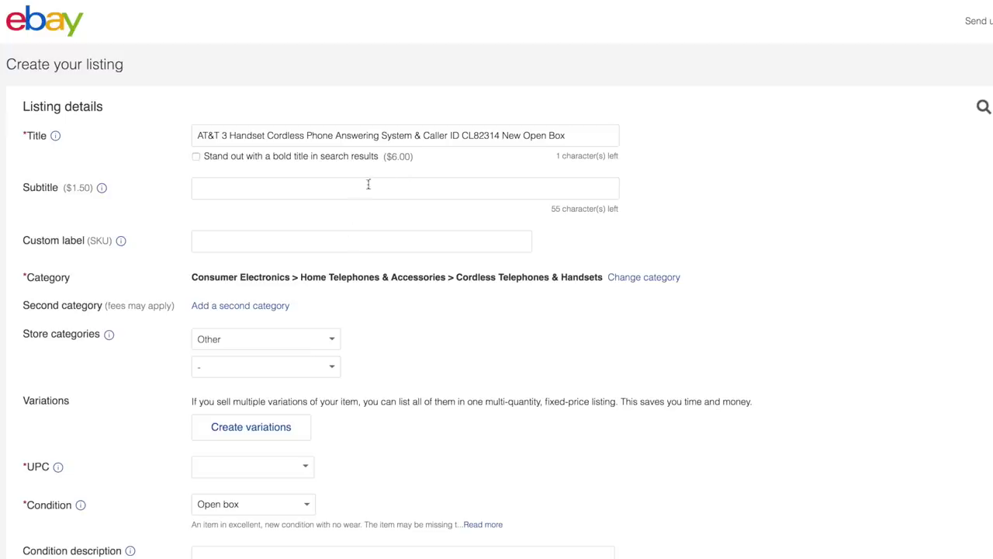
Step: Move the model number CL82314 within the title so that it follows "Cordless Phone"
double_click(476, 135)
key("ctrl+c")
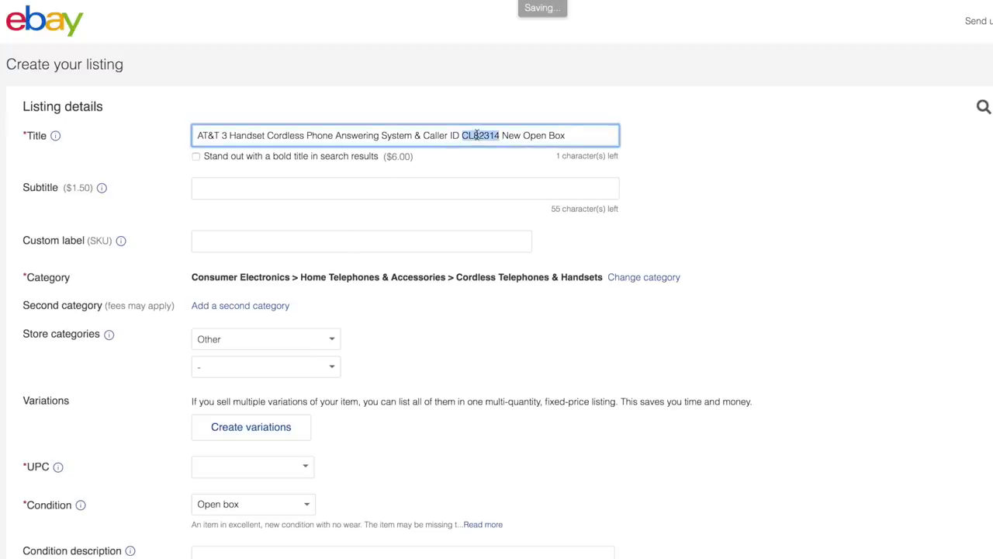
key("BackSpace")
key("BackSpace")
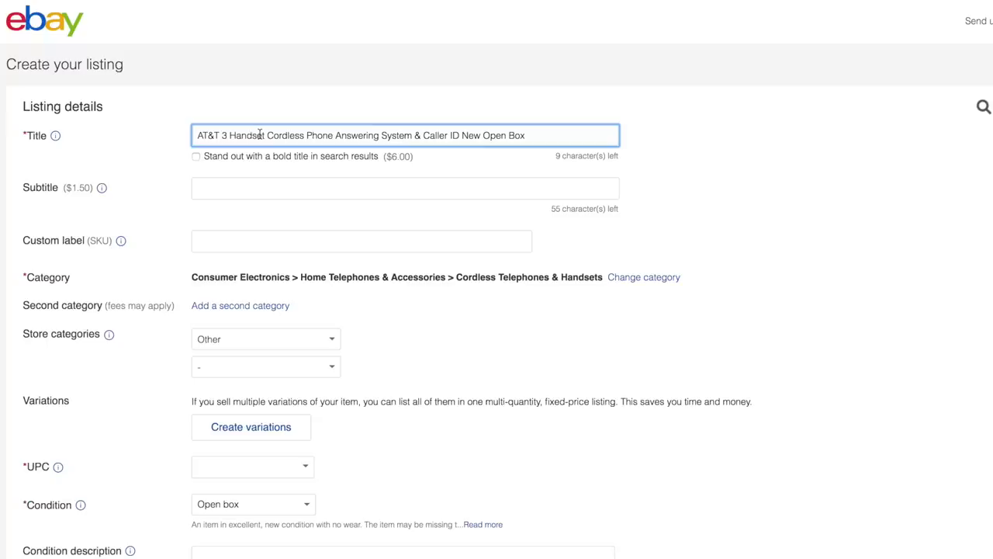
left_click(222, 135)
key("ctrl+v")
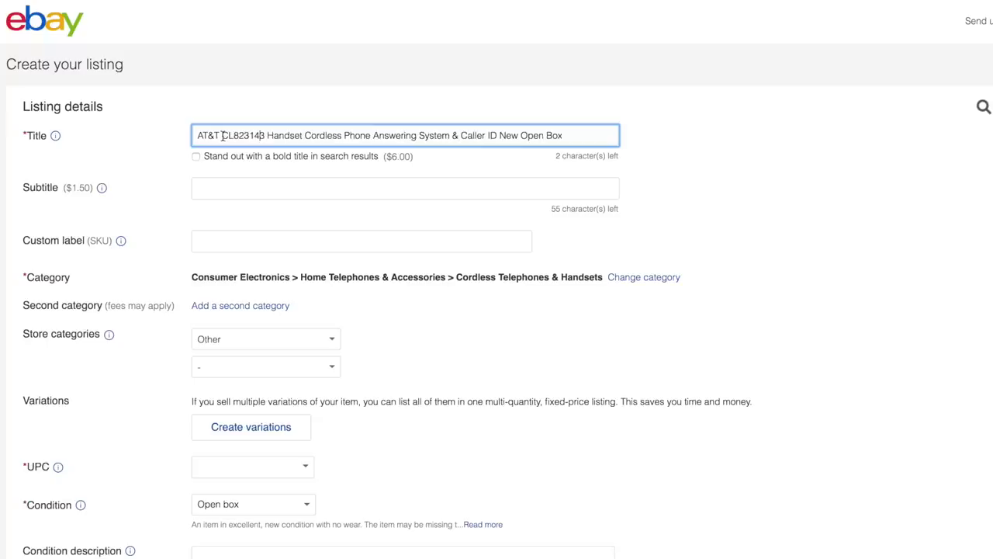
key("ctrl+z")
key("ctrl+z")
Step: Set the first store category to Electronics
scroll(344, 308, "down", 1)
left_click(334, 316)
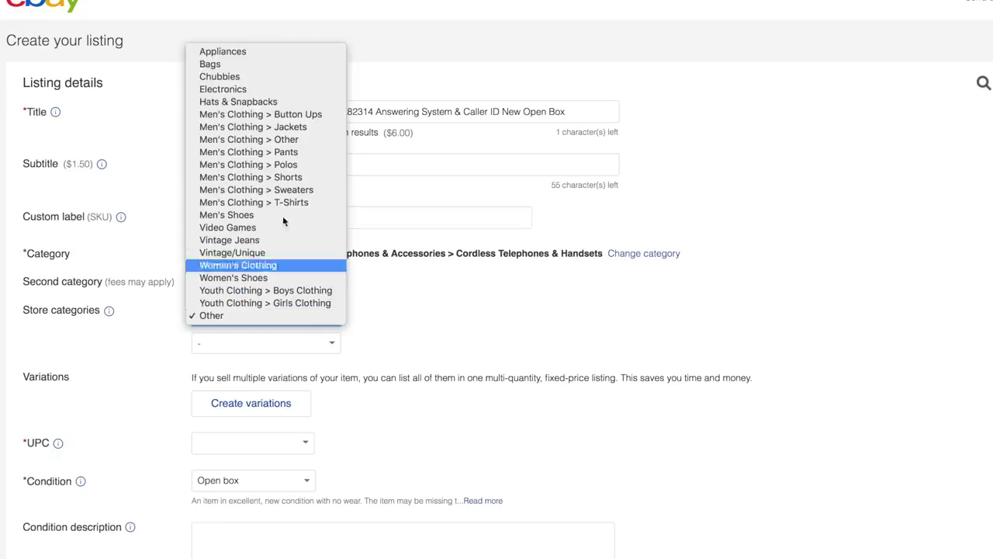
left_click(242, 94)
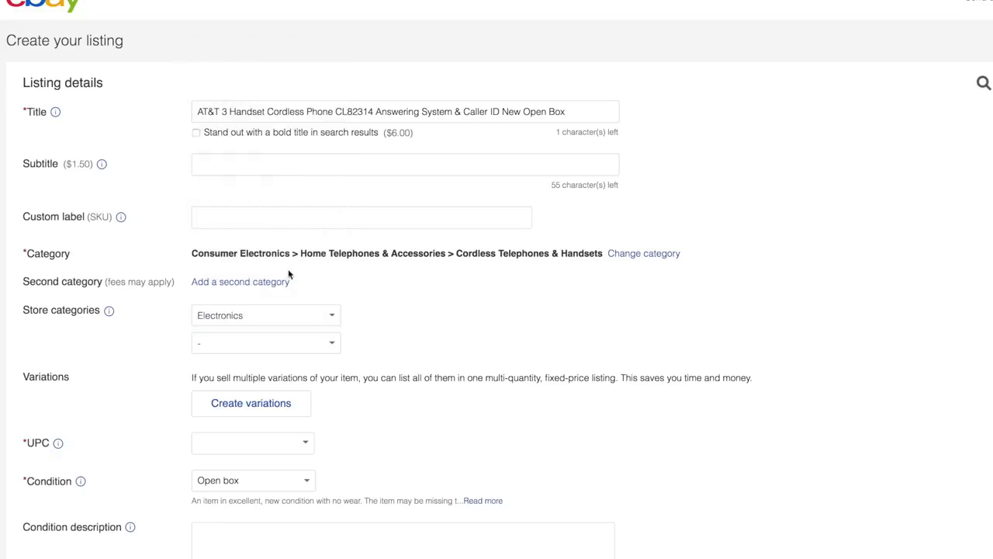
scroll(288, 268, "down", 3)
left_click(259, 257)
key("ctrl+v")
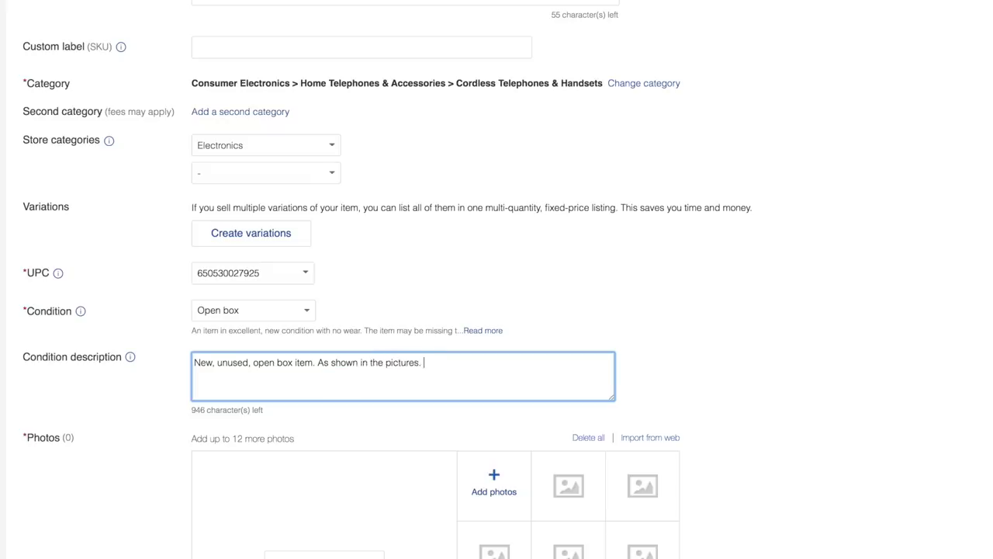
Step: Add the five product photos to the phone listing and update the item specifics
scroll(496, 311, "down", 3)
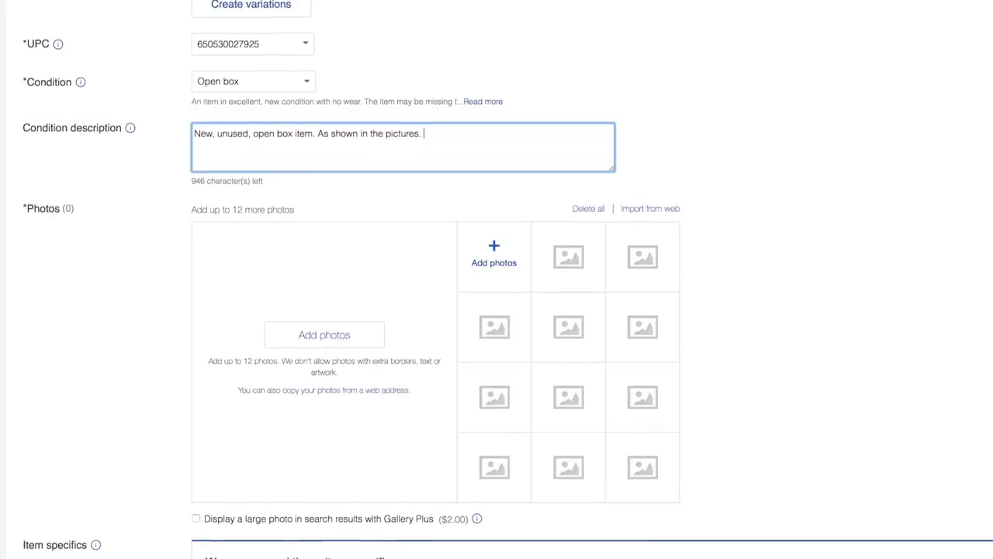
left_click(498, 253)
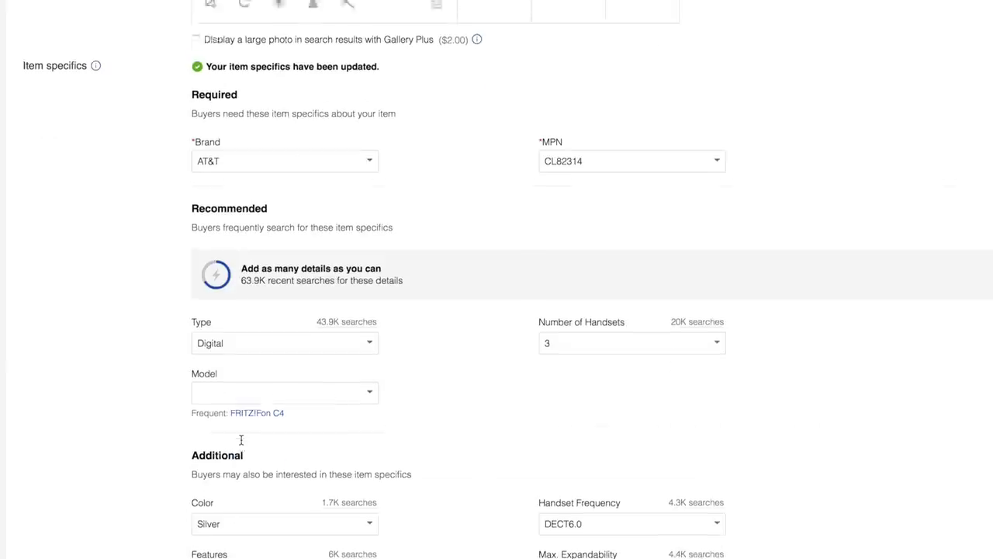
Step: Insert the "other" template into the description and head it with "AT&T 3 Handset Cordless Phone CL82314 Answering System & Caller ID New Open Box"
scroll(241, 443, "down", 2)
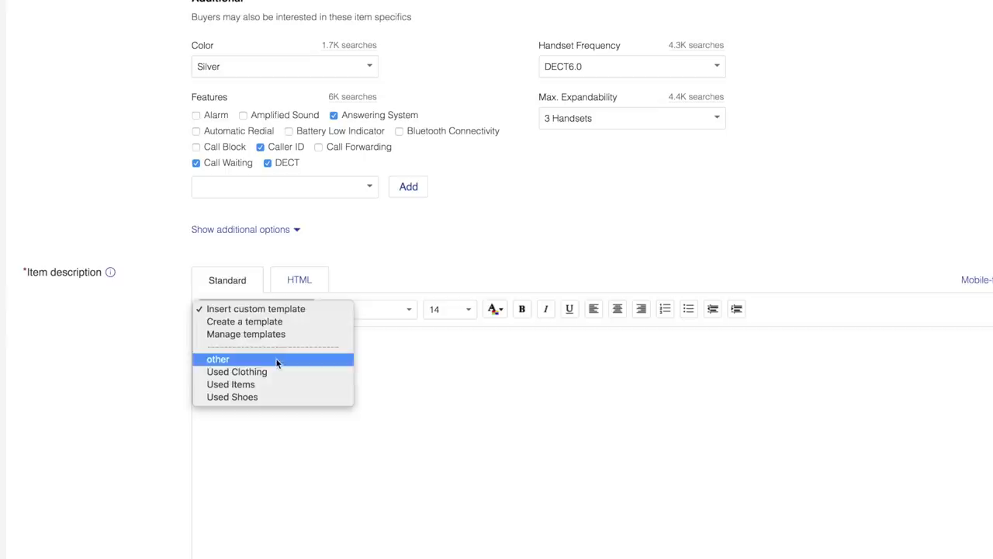
left_click(277, 359)
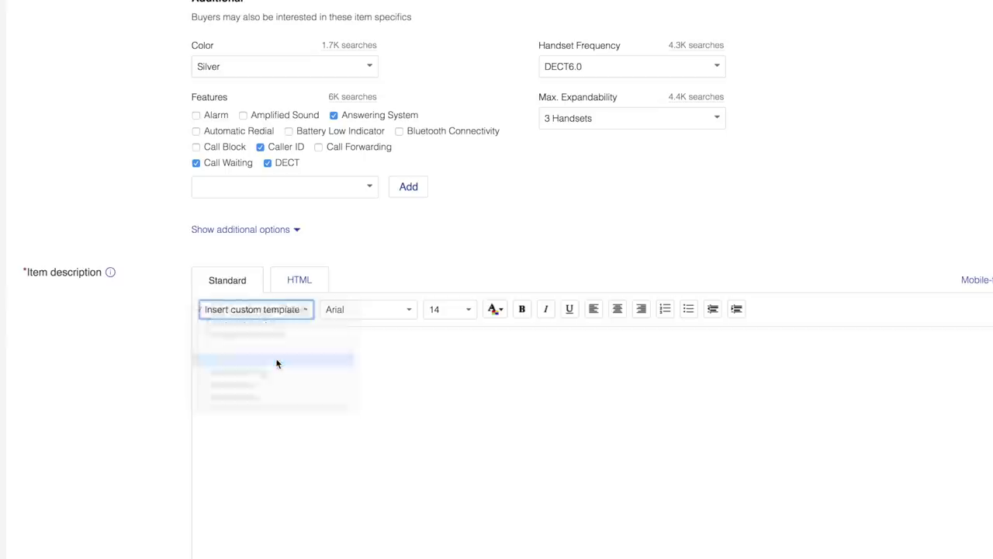
left_click(369, 419)
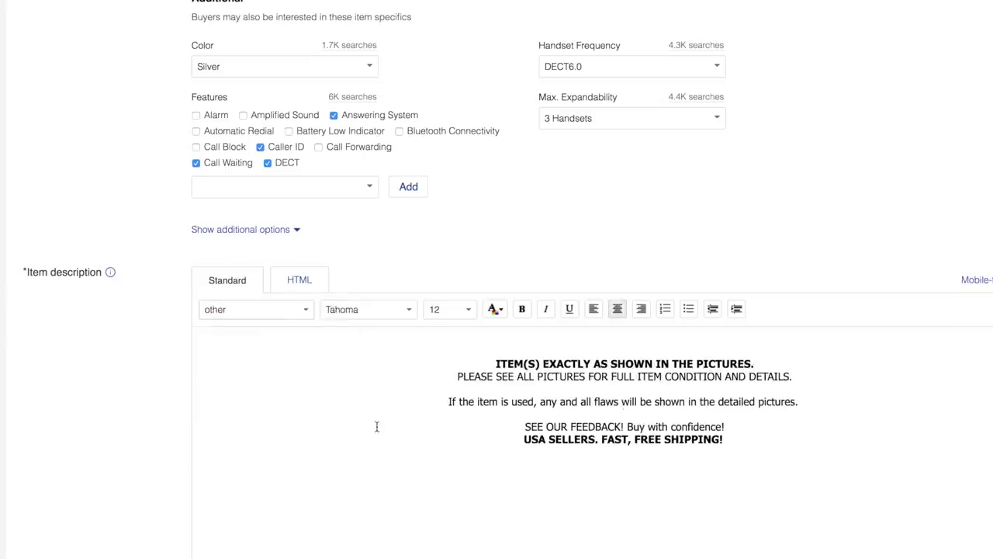
type("AT&T 3 Handset Cordless Phone CL82314 Answering System & Caller ID New Open Box")
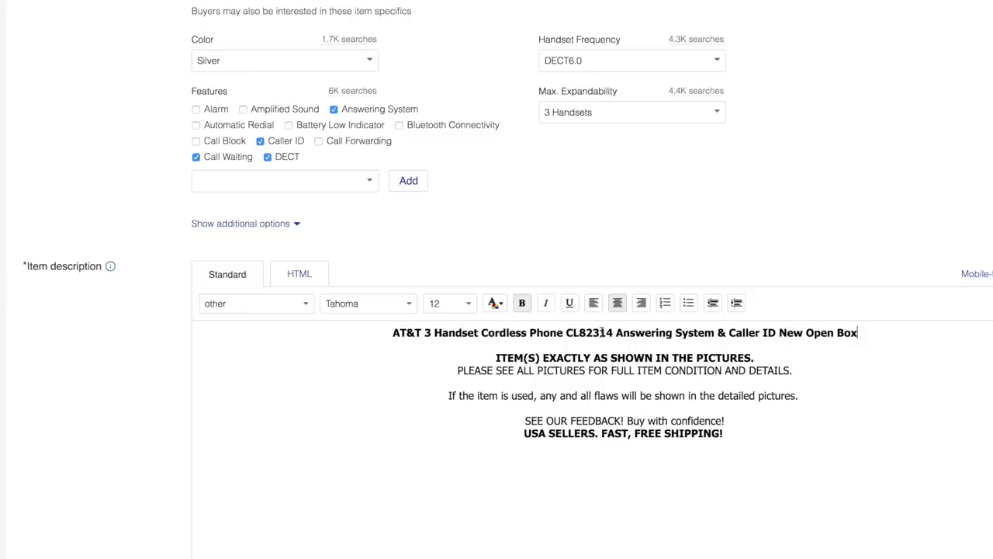
Step: Delete the description line "If the item is used, any and all flaws will be shown in the detailed pictures."
left_click(552, 396)
triple_click(552, 396)
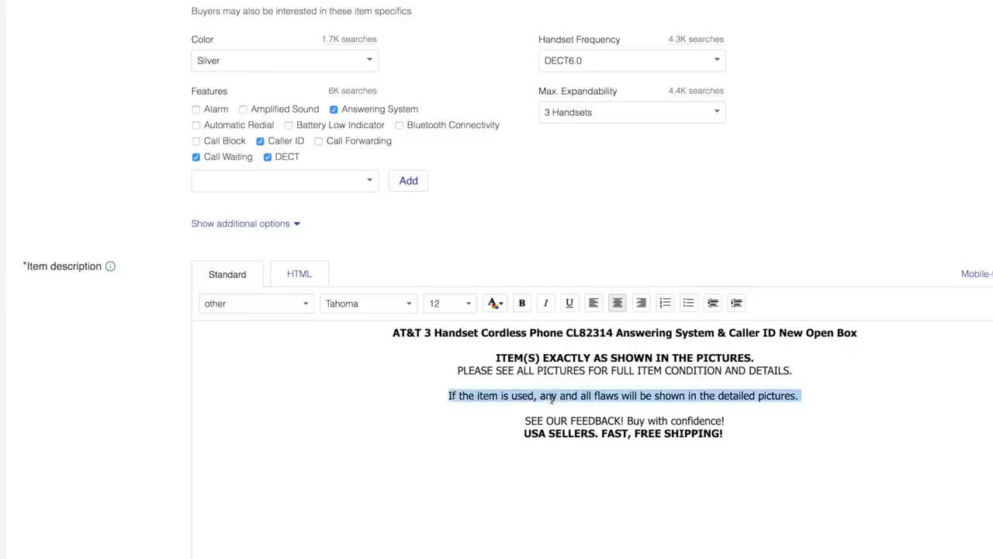
key("BackSpace")
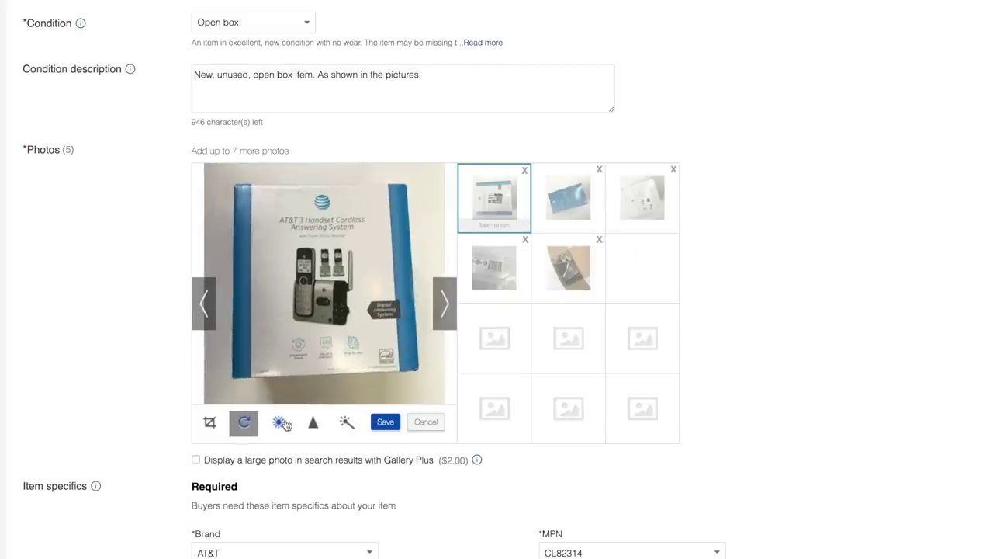
Step: Rotate the uploaded phone photos upright, starting with the main box photo, and save the changes
left_click(386, 421)
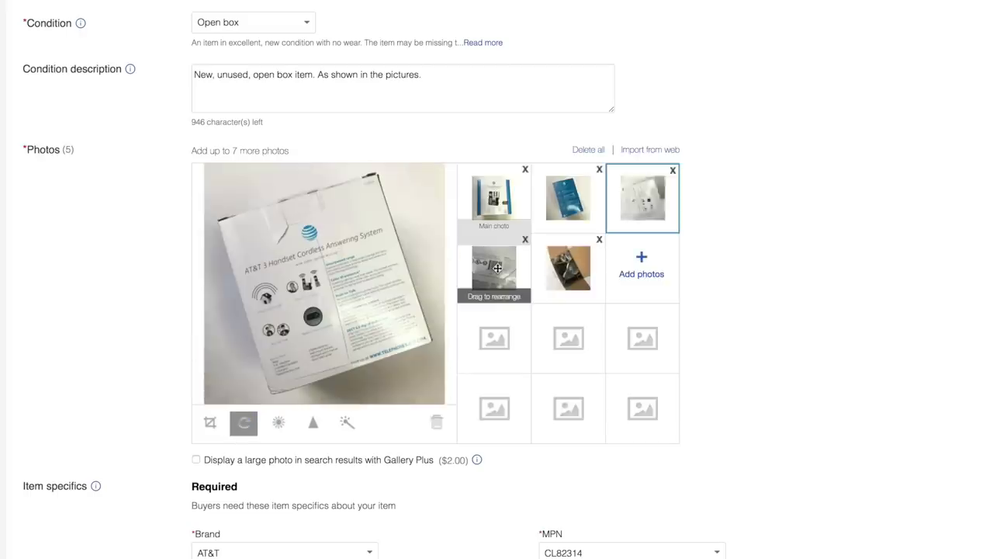
left_click(498, 267)
left_click(558, 267)
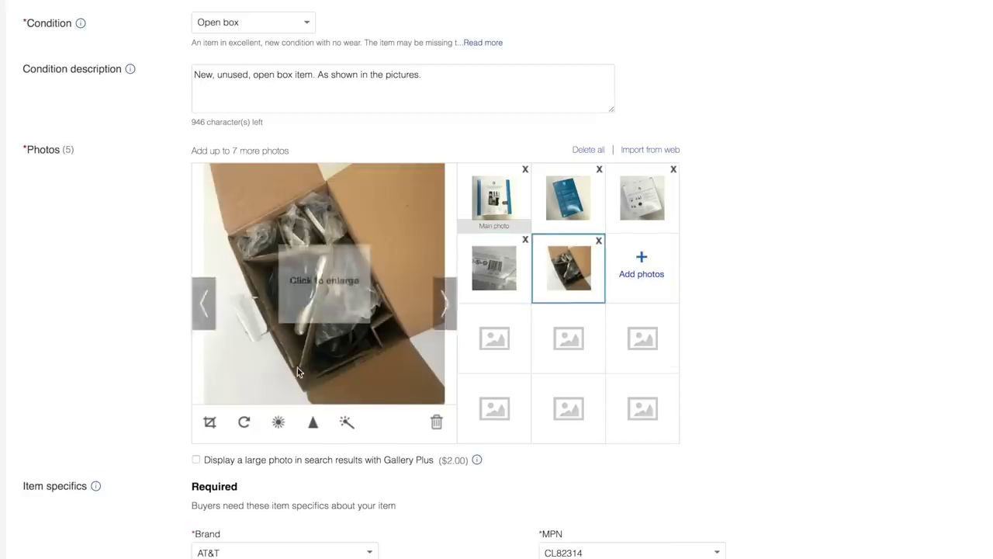
Step: Multiply the target price by 1.43 in the calculator and set the Buy It Now price to 64
scroll(297, 370, "down", 4)
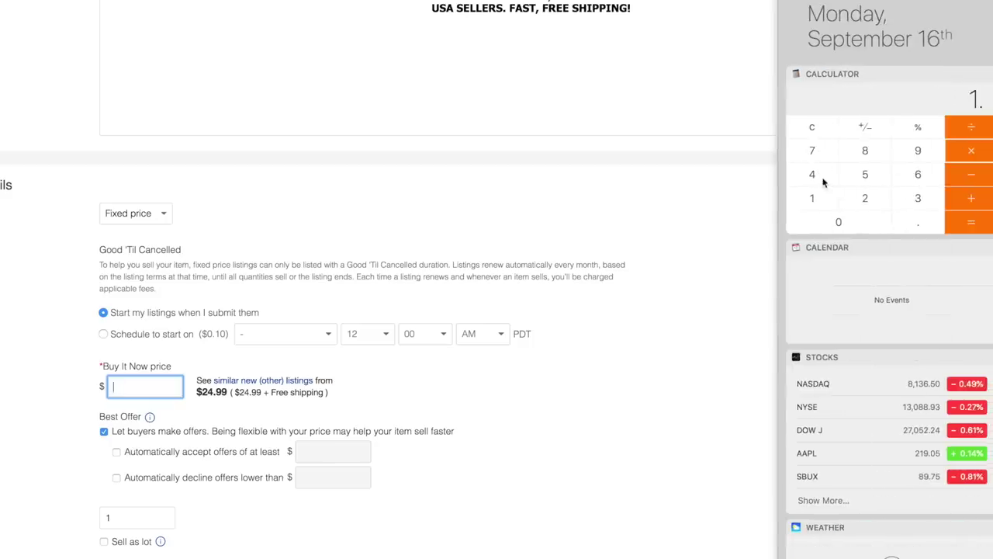
left_click(919, 199)
left_click(967, 224)
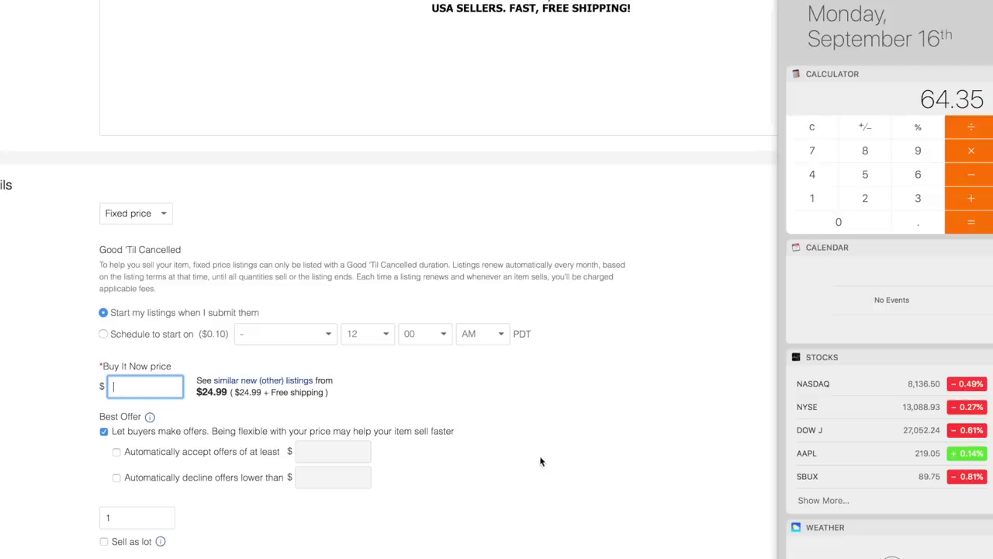
left_click(541, 462)
left_click(658, 402)
Step: Multiply the calculator result by 0.7 to check the discounted amount, and change the Buy It Now price to 63
left_click(972, 151)
left_click(922, 224)
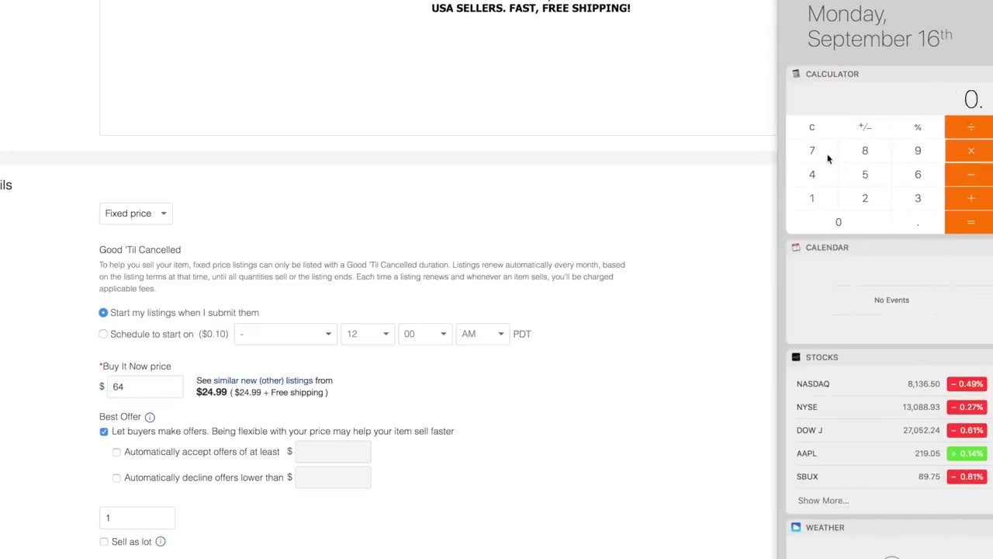
left_click(955, 216)
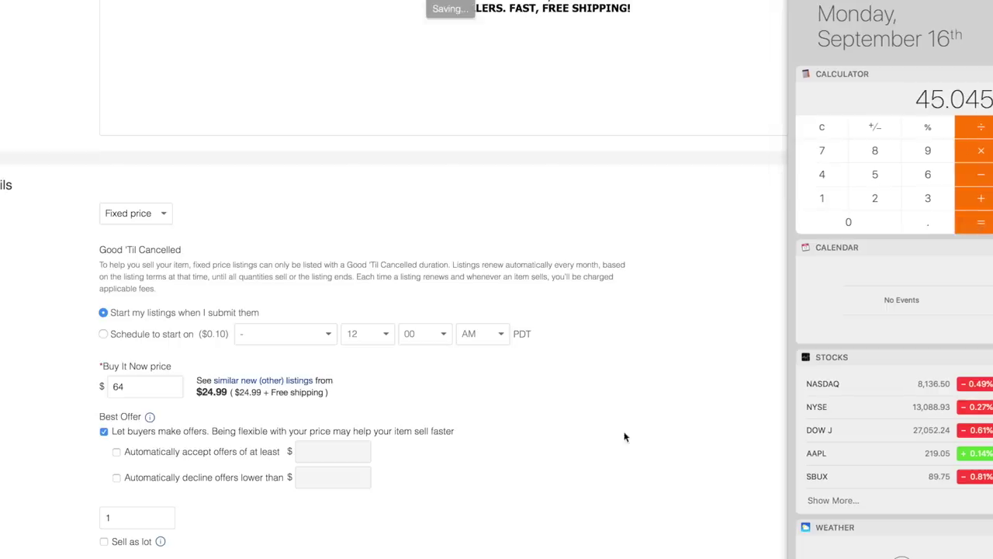
left_click(625, 496)
left_click(154, 393)
key("BackSpace")
type("3")
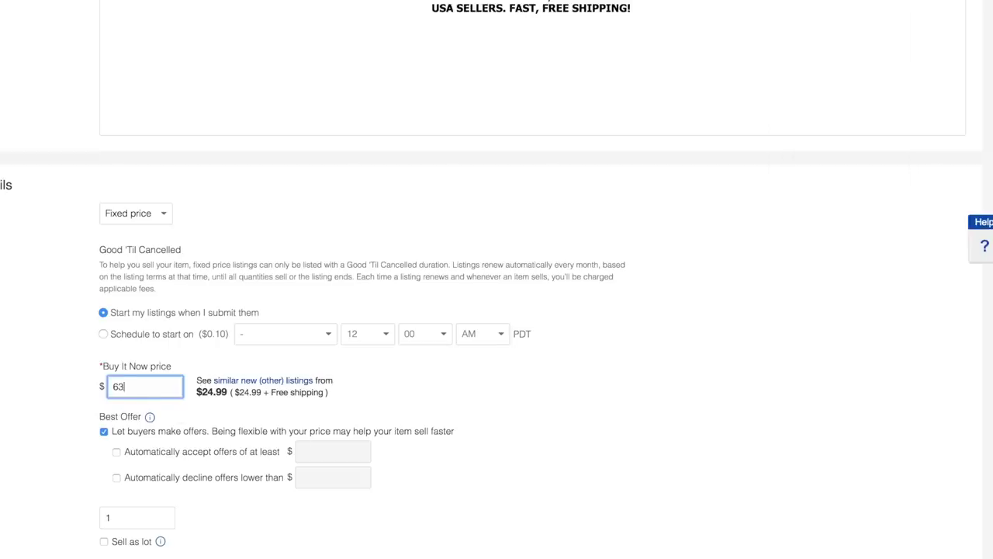
left_click(583, 391)
Step: Enable the promoted listing boost for the item and set its ad rate to 2%
scroll(177, 341, "down", 10)
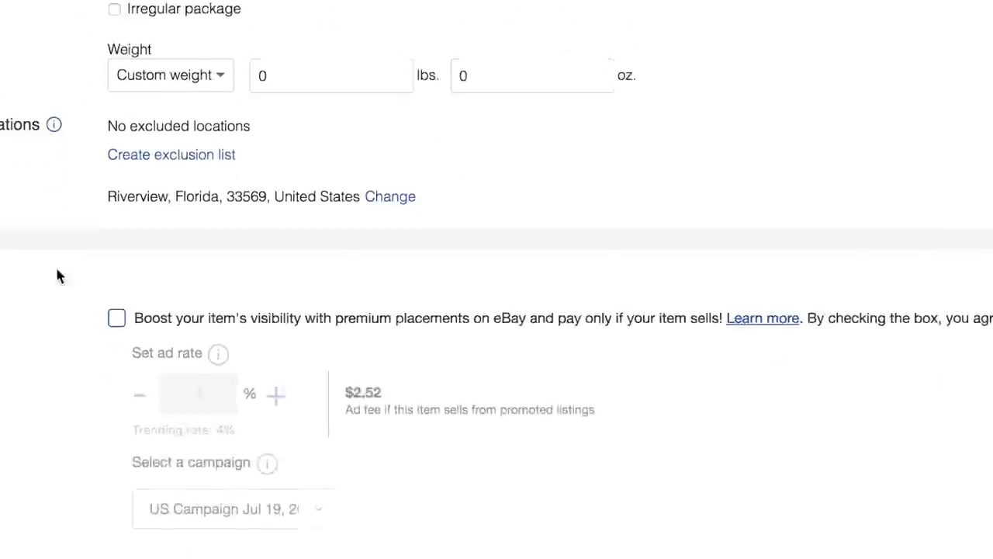
scroll(56, 276, "down", 1)
left_click(115, 245)
left_click(215, 317)
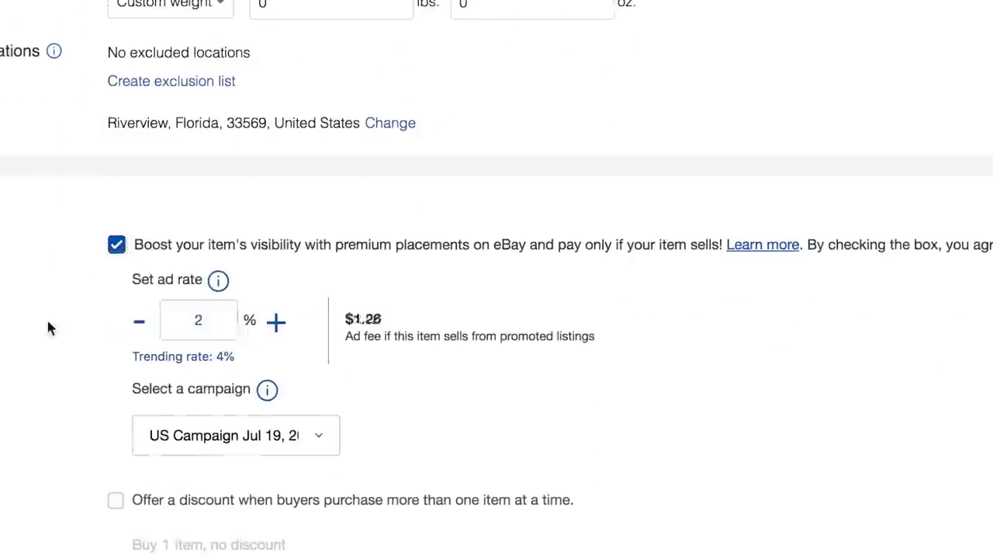
Step: Preview the phone listing and check its main photo, price, shipping, item specifics and description
scroll(49, 326, "down", 5)
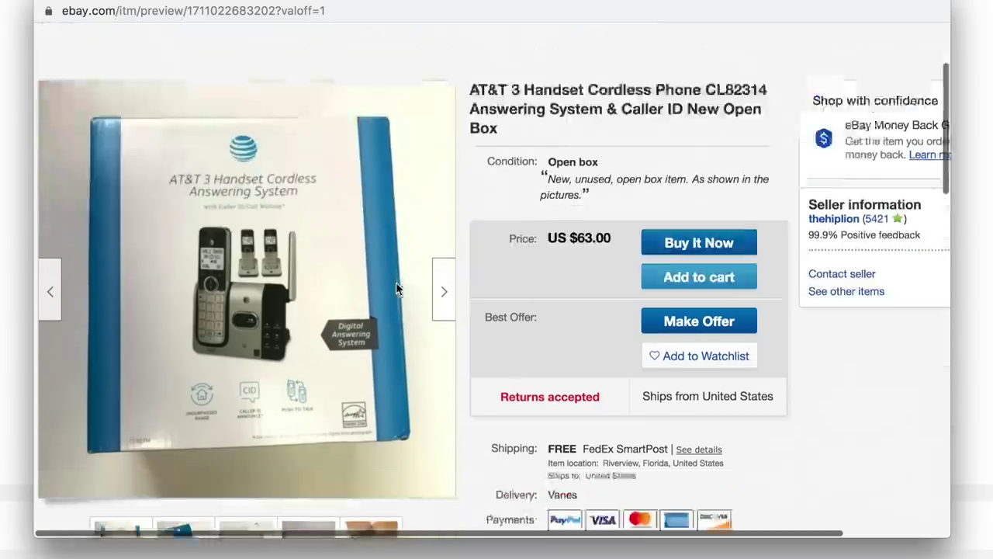
scroll(396, 290, "down", 2)
scroll(396, 290, "up", 1)
scroll(396, 290, "down", 3)
scroll(395, 290, "down", 7)
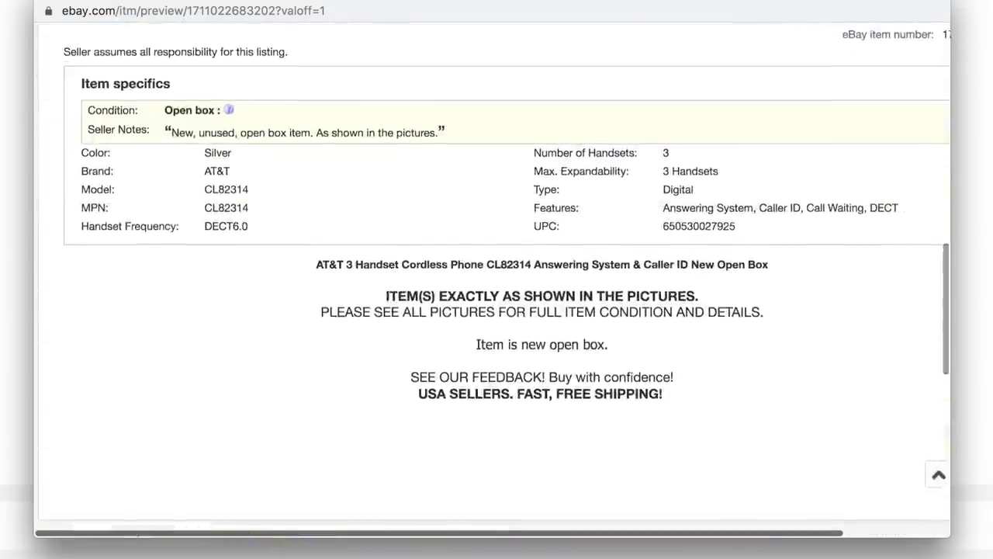